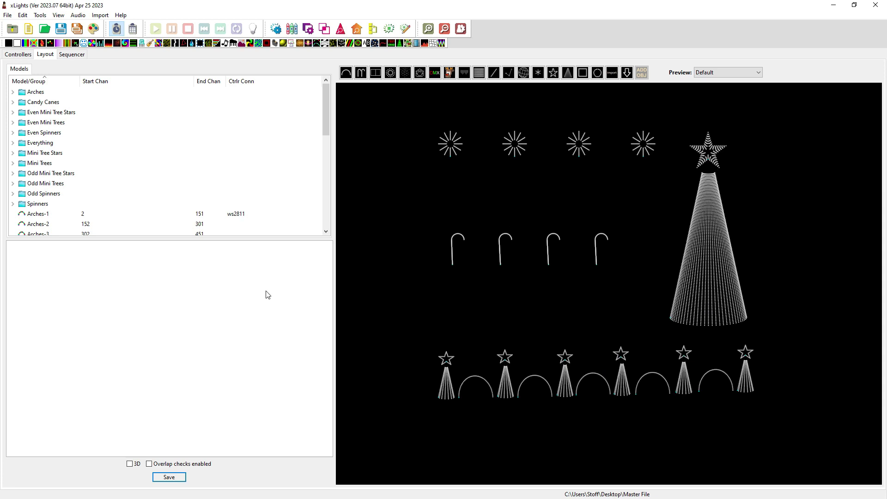
Open the sequencer and choose Master View as the displayed view
click(70, 54)
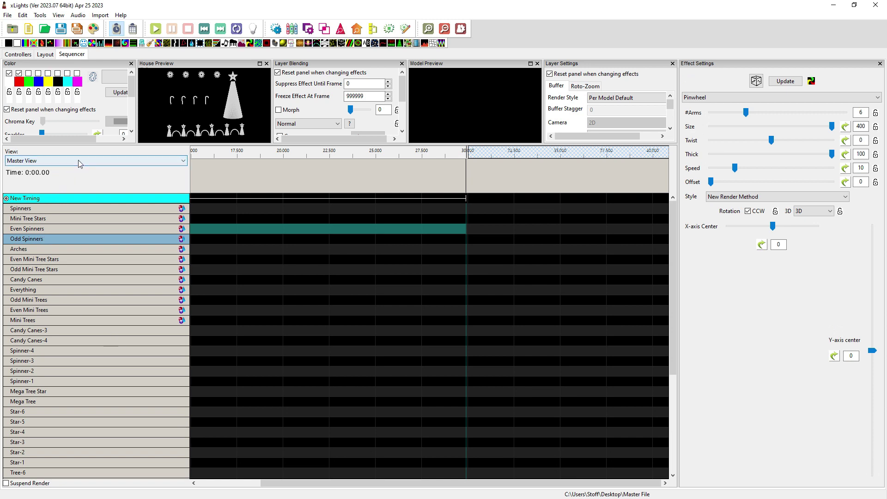
click(65, 162)
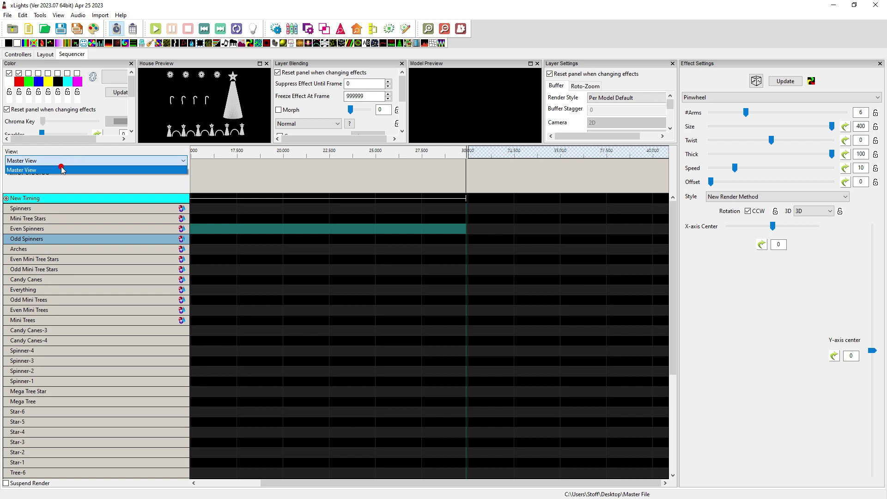
click(61, 166)
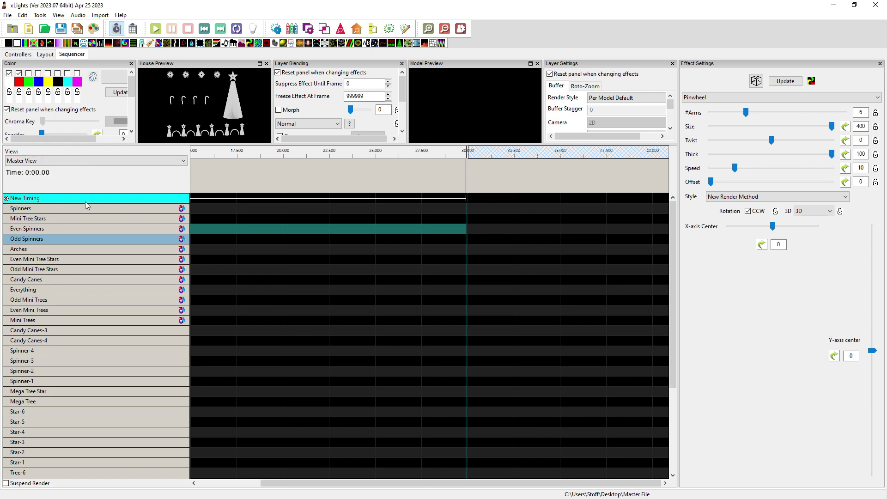
Examine the order of the row list in Master View, from the Spinners to Mini Trees groups through the individual models below
click(114, 209)
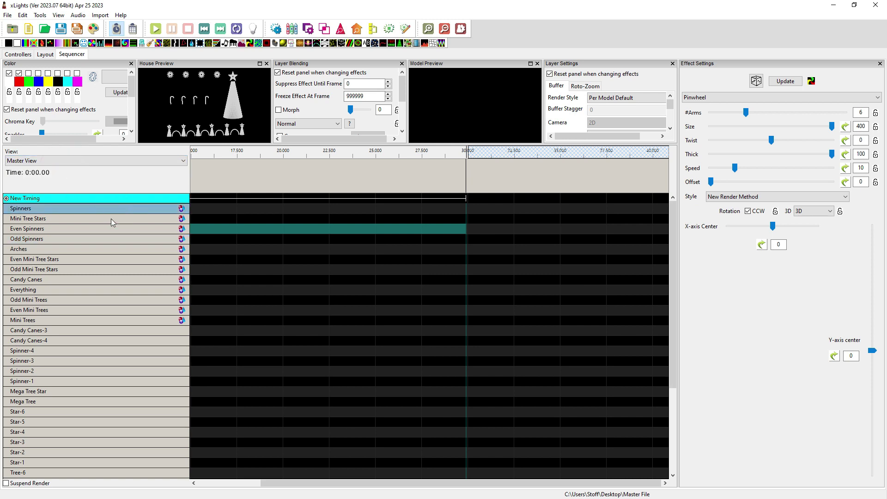
click(111, 218)
click(110, 230)
click(110, 240)
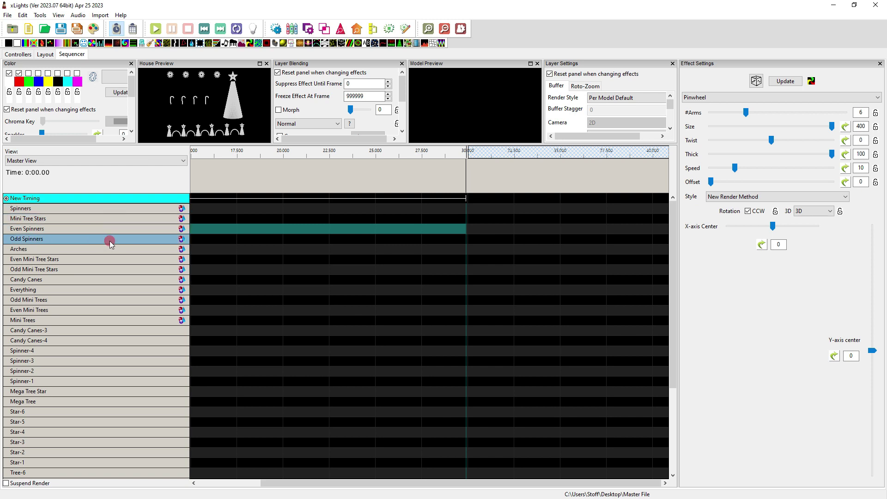
click(108, 250)
click(104, 258)
click(103, 269)
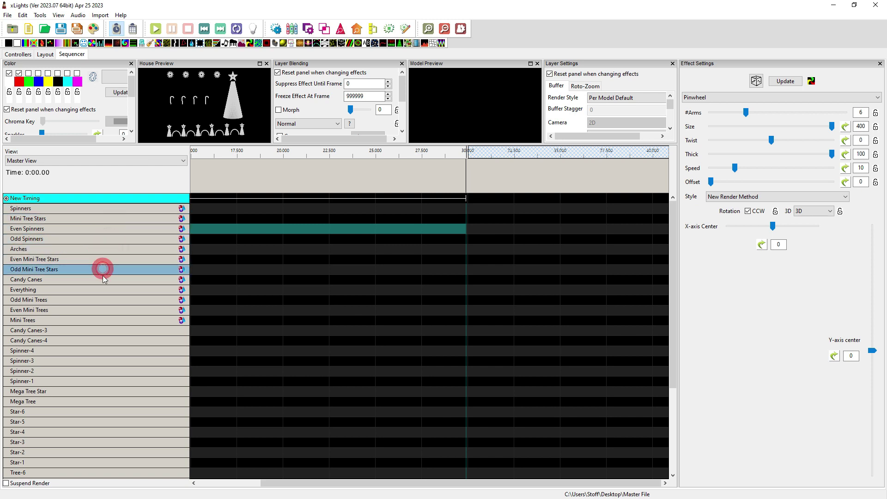
click(101, 279)
click(100, 290)
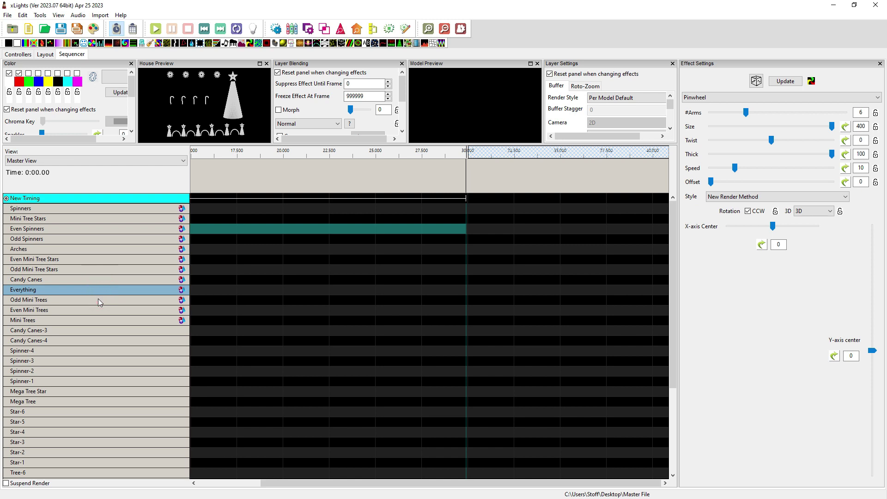
click(98, 300)
click(94, 310)
click(94, 319)
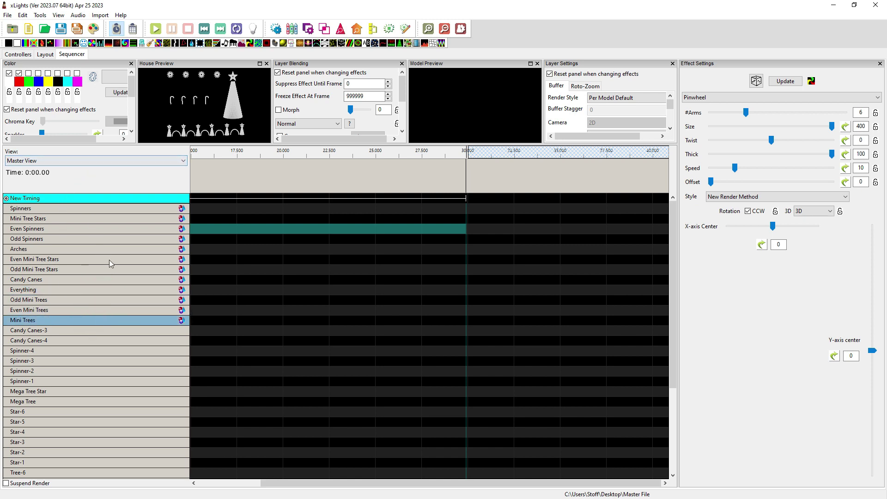
scroll(77, 388, down, 5)
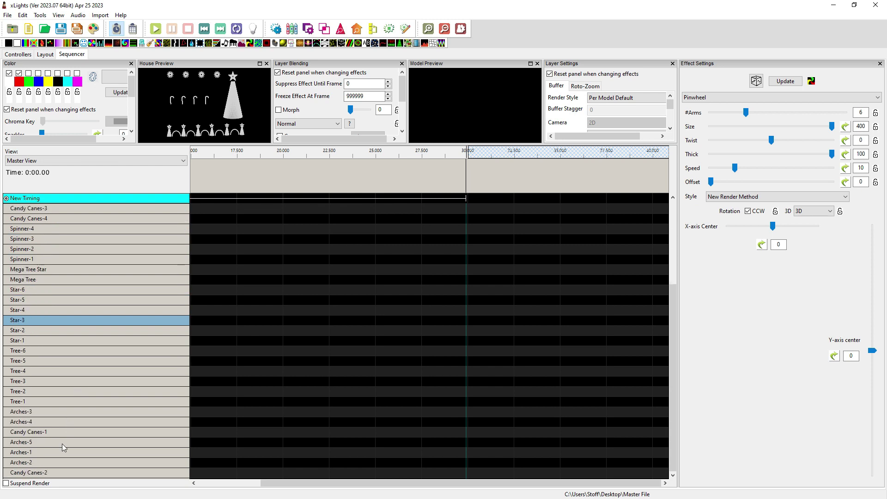
scroll(64, 430, up, 5)
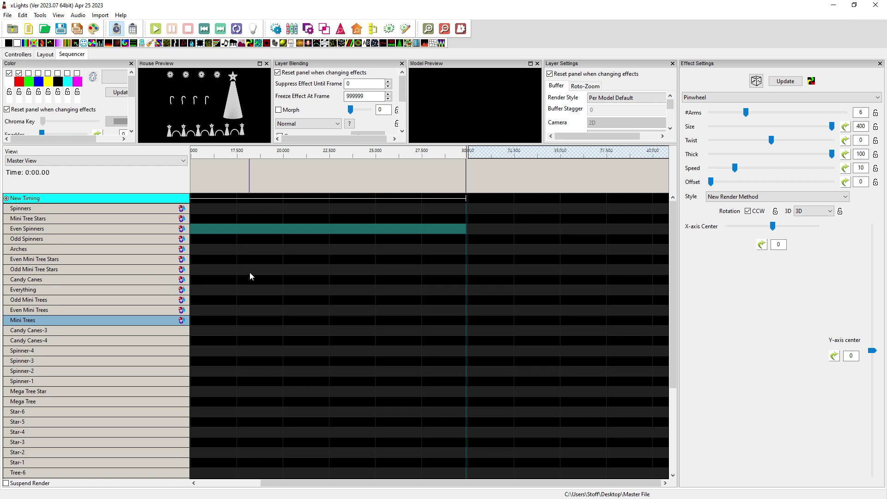
Place a Pinwheel effect on the Mini Tree Stars row across the full timing segment up to 29.9 seconds
click(228, 221)
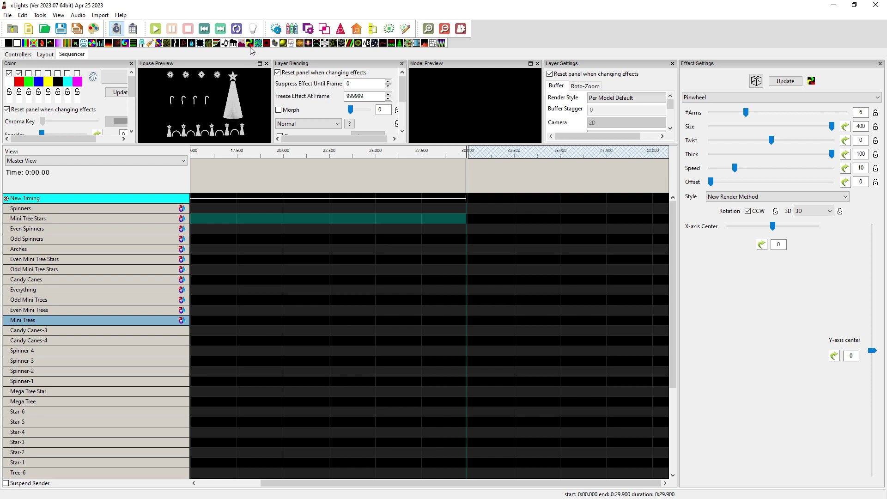
drag(250, 44, 267, 219)
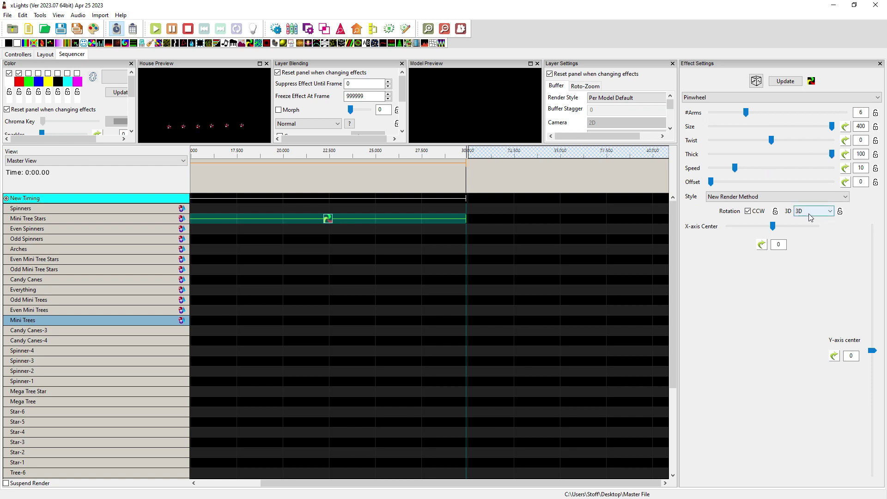
Inspect the Mini Tree Stars pinwheel in the model preview, temporarily floating and widening the preview before docking it again
right_click(454, 104)
click(469, 109)
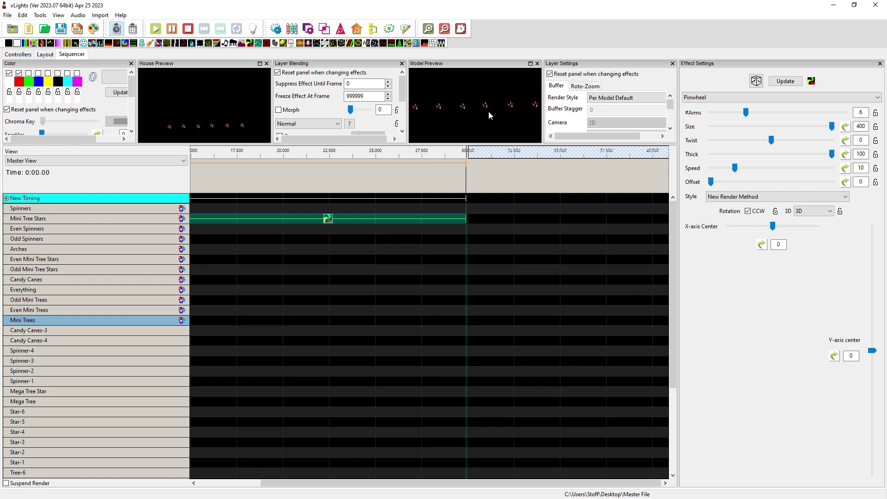
drag(490, 63, 426, 106)
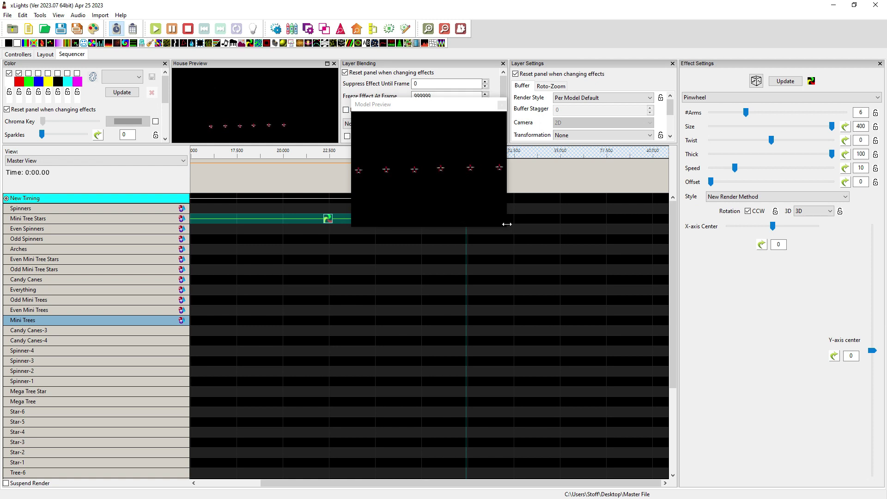
drag(507, 227, 672, 227)
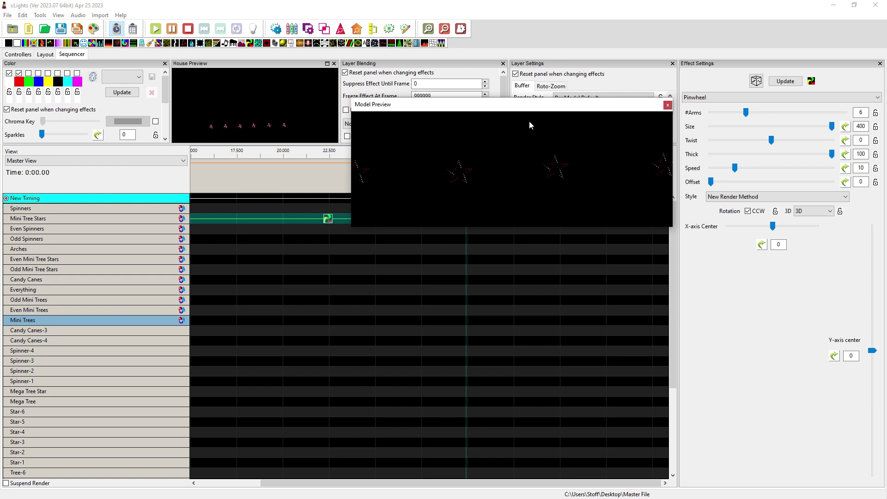
drag(531, 109, 517, 110)
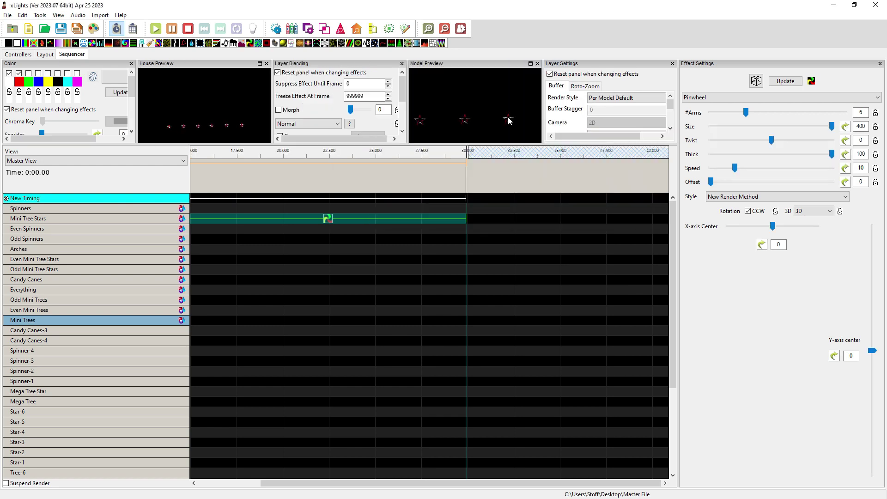
click(326, 218)
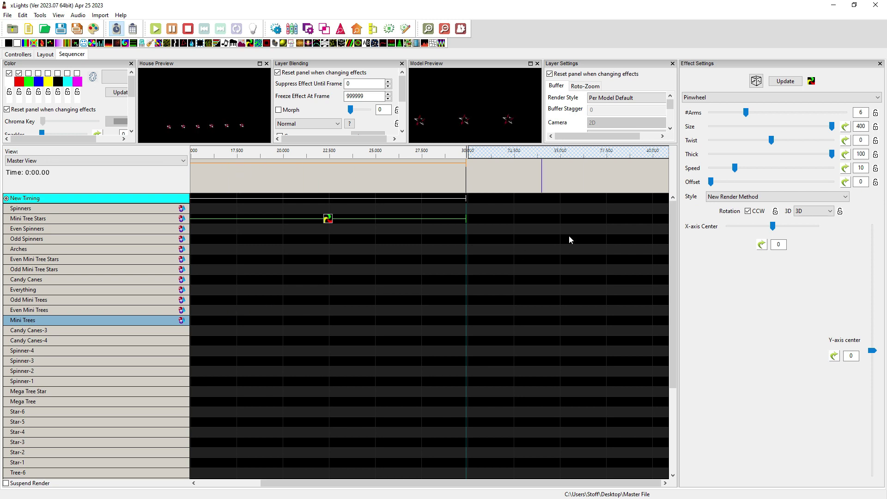
Place a Pinwheel effect on the Everything row, set its render style to Default, and compare it with the Mini Tree Stars effect
drag(811, 85, 395, 289)
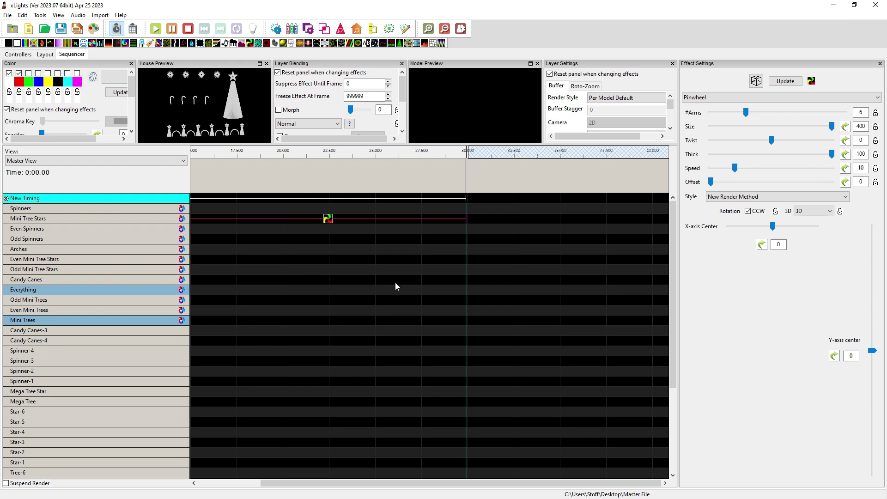
click(602, 99)
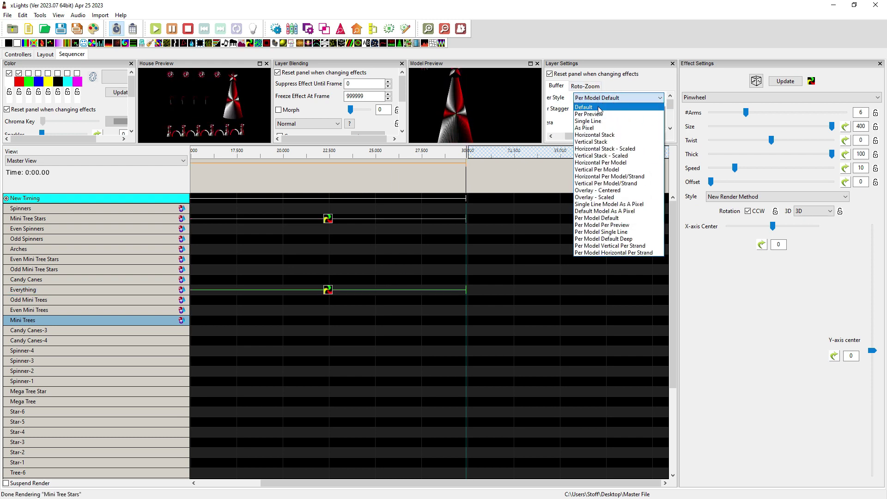
click(584, 106)
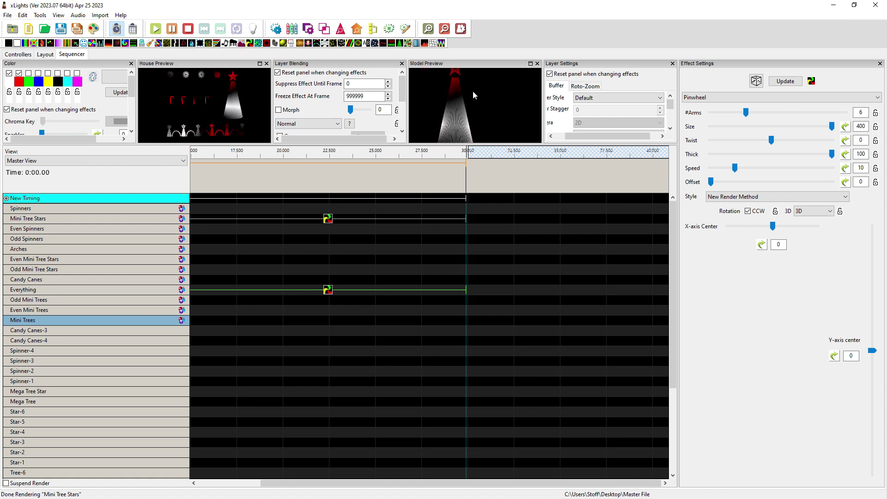
mouse_move(492, 116)
mouse_down()
mouse_move(500, 87)
mouse_move(519, 85)
mouse_move(496, 112)
mouse_move(504, 114)
mouse_up()
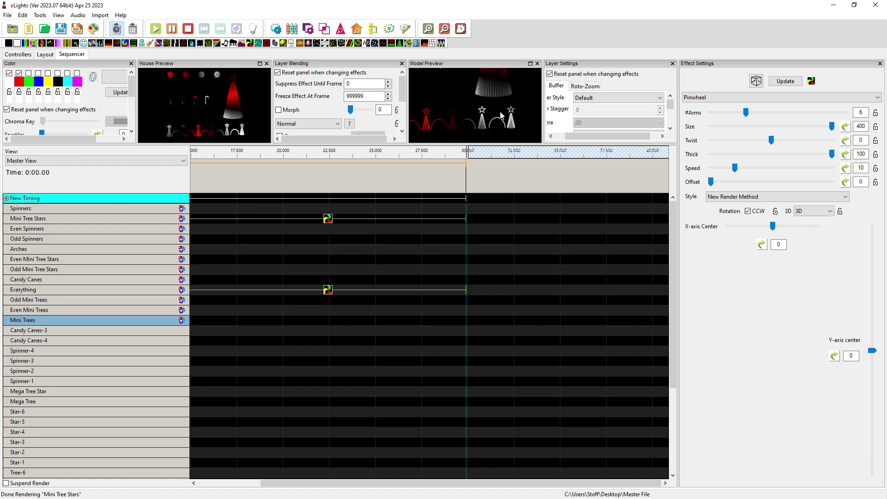
click(327, 219)
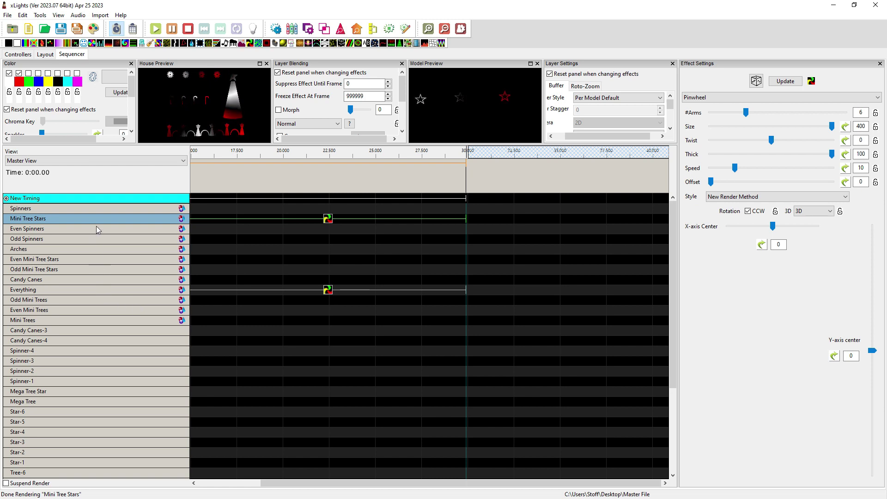
Open the display elements editor and clone Master View under the name My View
right_click(98, 199)
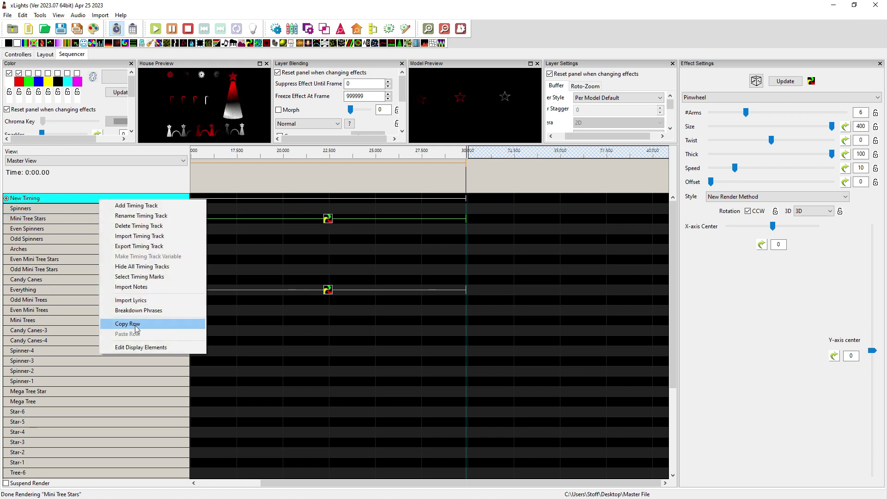
click(139, 347)
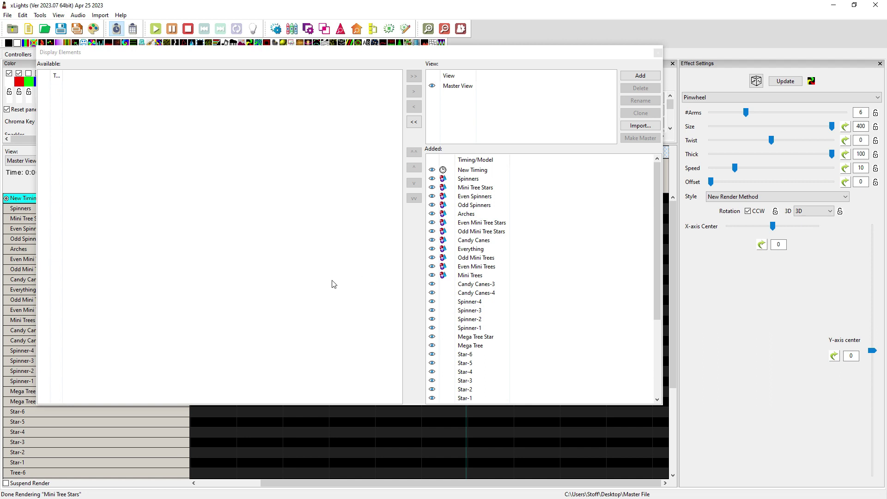
click(465, 86)
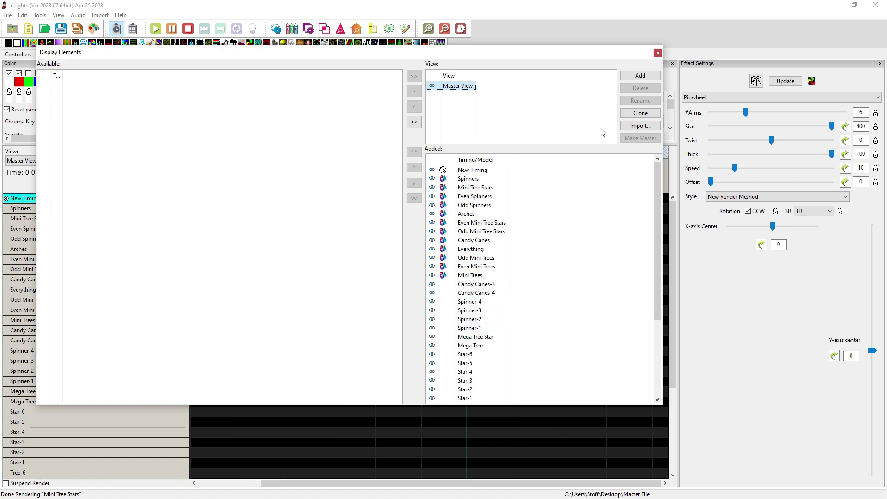
click(635, 116)
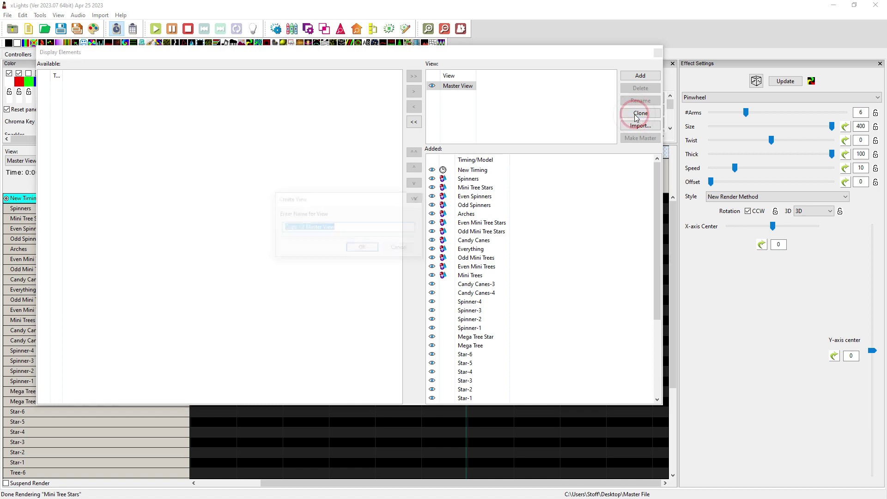
click(321, 227)
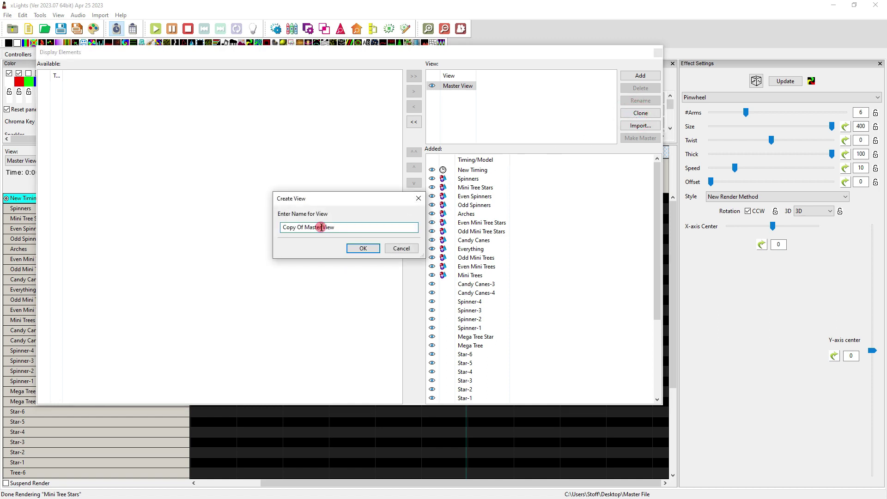
drag(321, 227, 265, 227)
text(My)
click(363, 249)
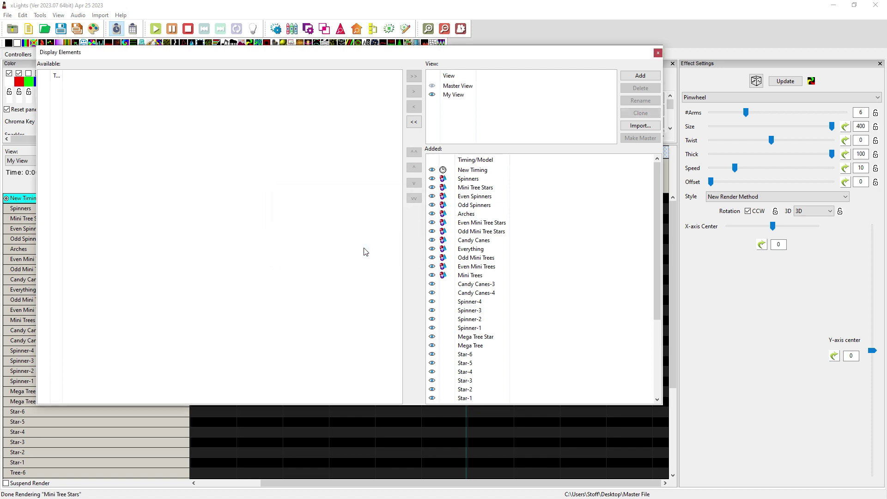
In My View, move Everything directly above Spinners, and place Even Spinners and Odd Spinners directly below Spinners
click(455, 86)
click(453, 94)
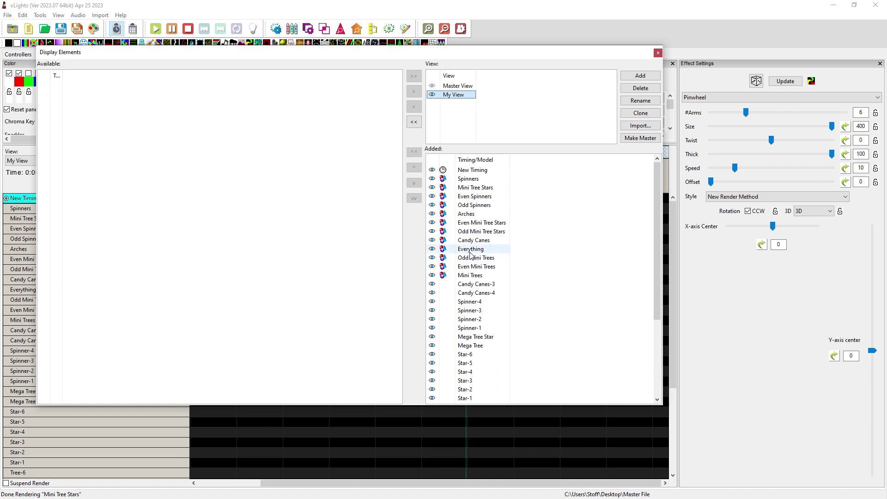
drag(470, 252, 476, 184)
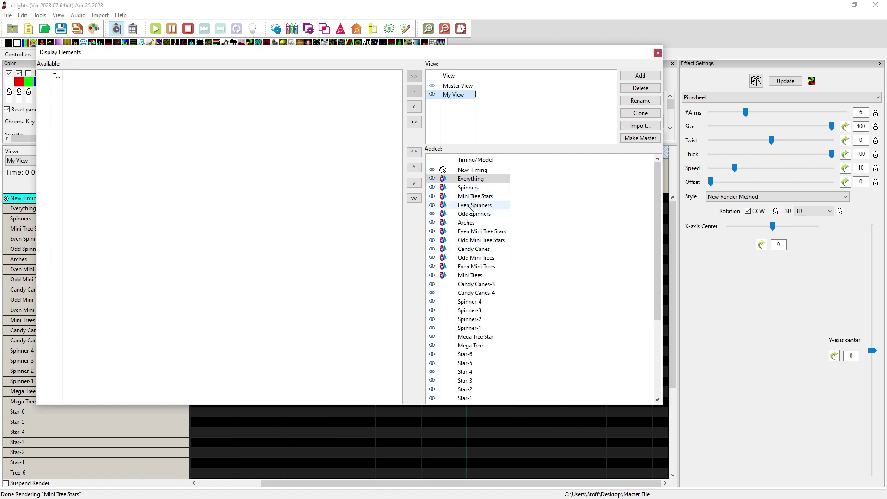
drag(470, 208, 472, 197)
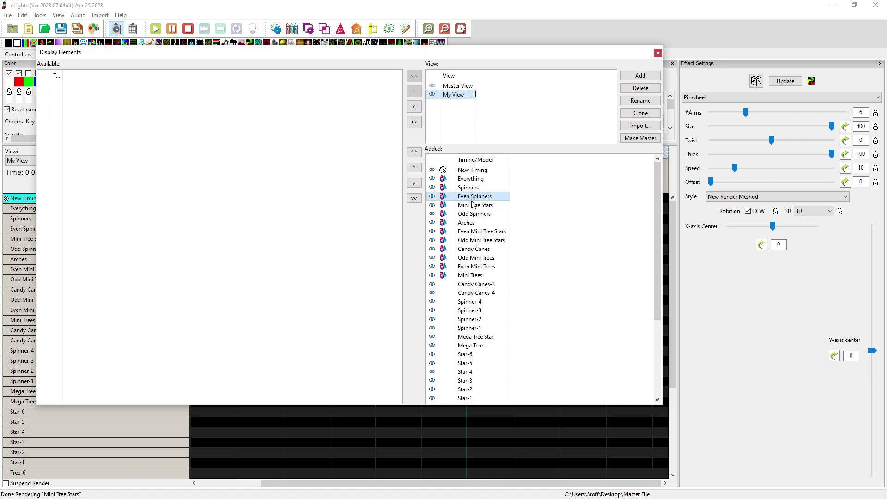
drag(469, 213, 469, 204)
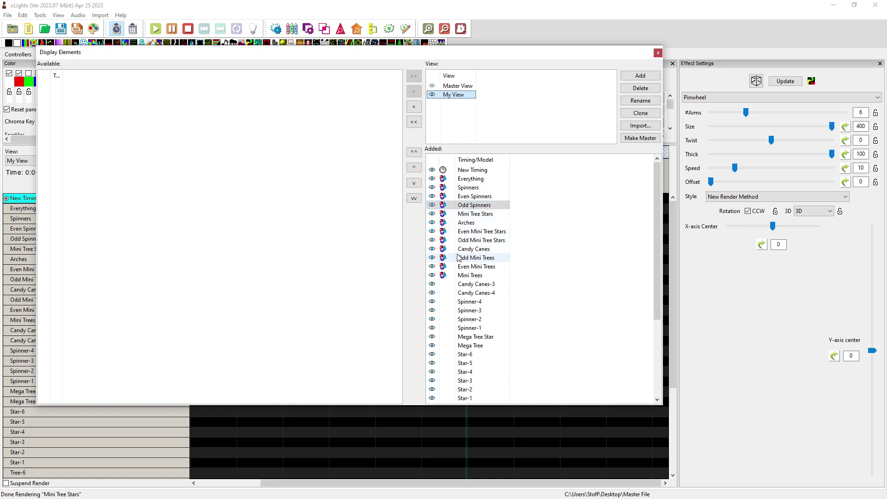
Move Candy Canes below Odd Spinners, and place Even Mini Tree Stars and Odd Mini Tree Stars directly below Mini Tree Stars
click(471, 250)
drag(472, 250, 471, 218)
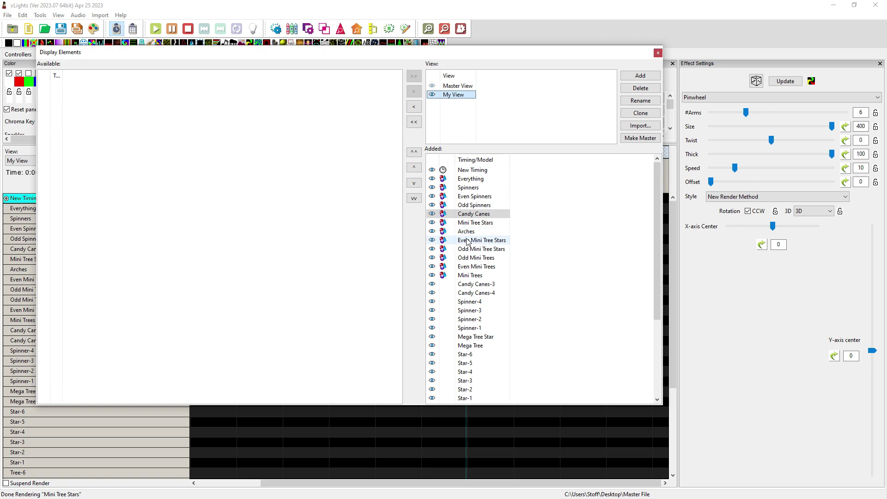
click(473, 223)
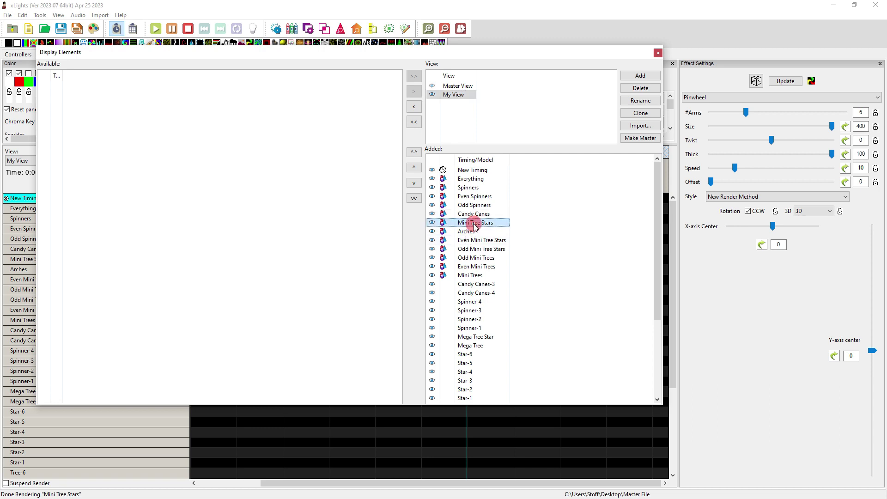
mouse_move(472, 243)
mouse_down()
mouse_move(472, 233)
mouse_move(472, 240)
mouse_up()
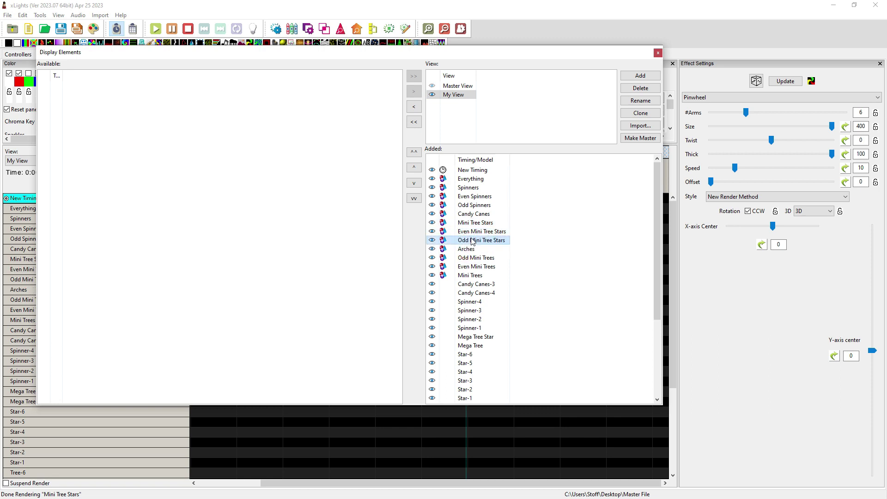
Place Mini Trees, Even Mini Trees and Odd Mini Trees above Arches, and remove all individual models from My View except Mega Tree Star and Mega Tree
mouse_move(469, 279)
mouse_down()
mouse_move(470, 250)
mouse_move(467, 267)
mouse_up()
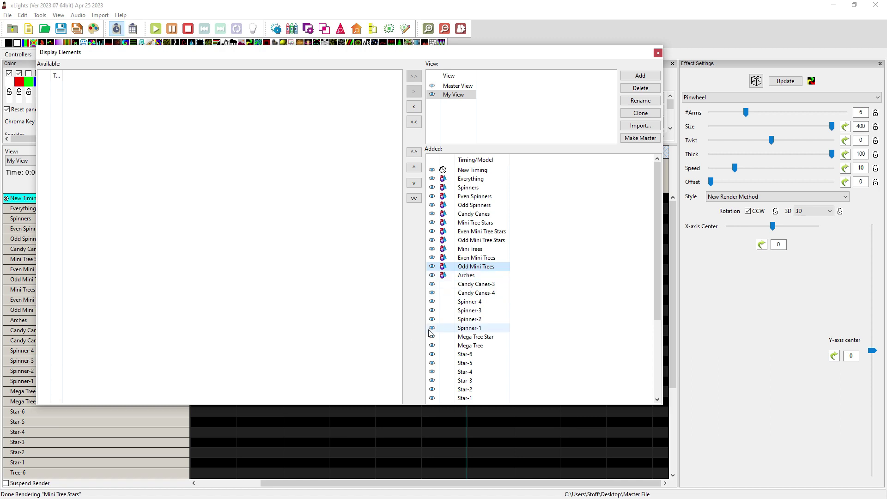
click(468, 287)
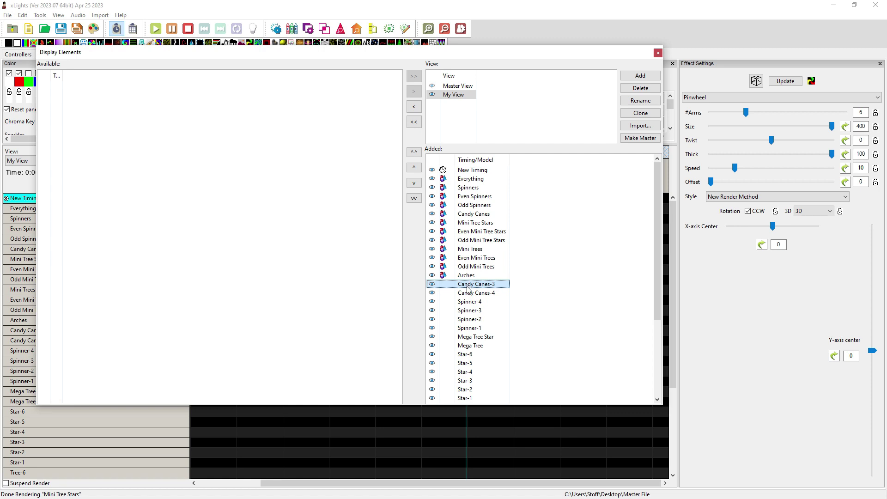
scroll(464, 314, down, 5)
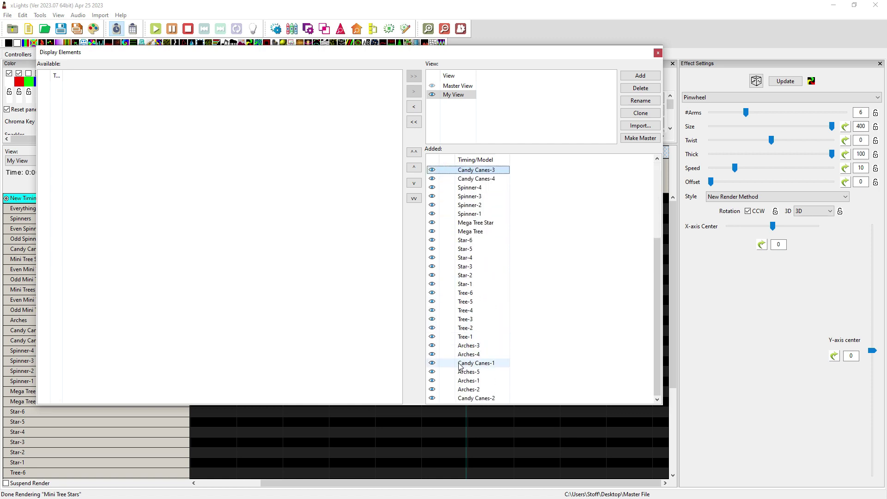
shift+click(474, 398)
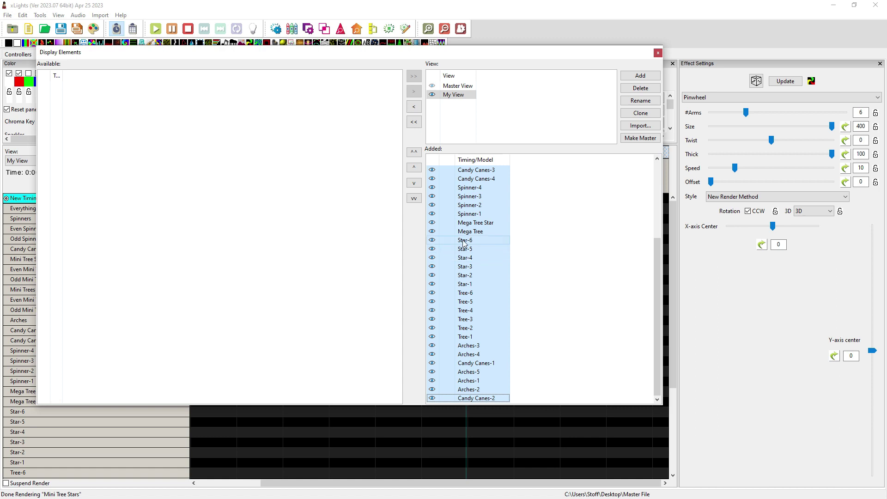
click(478, 225)
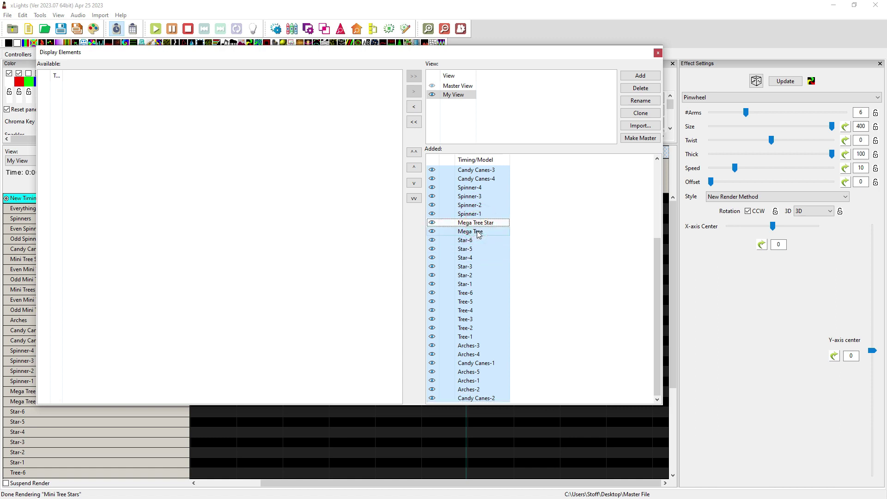
ctrl+click(477, 231)
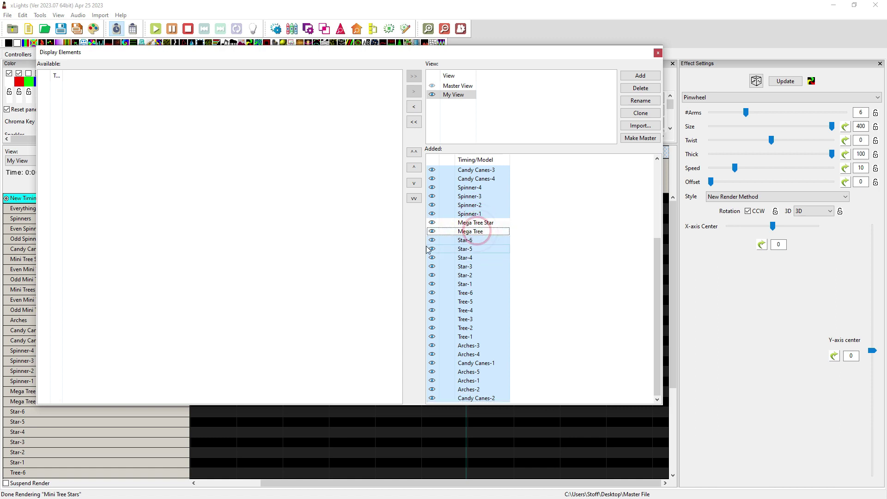
click(415, 108)
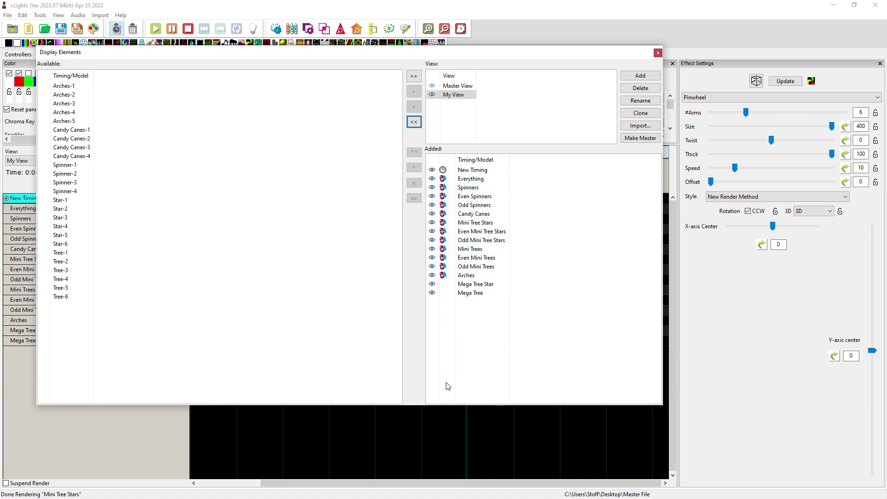
click(471, 289)
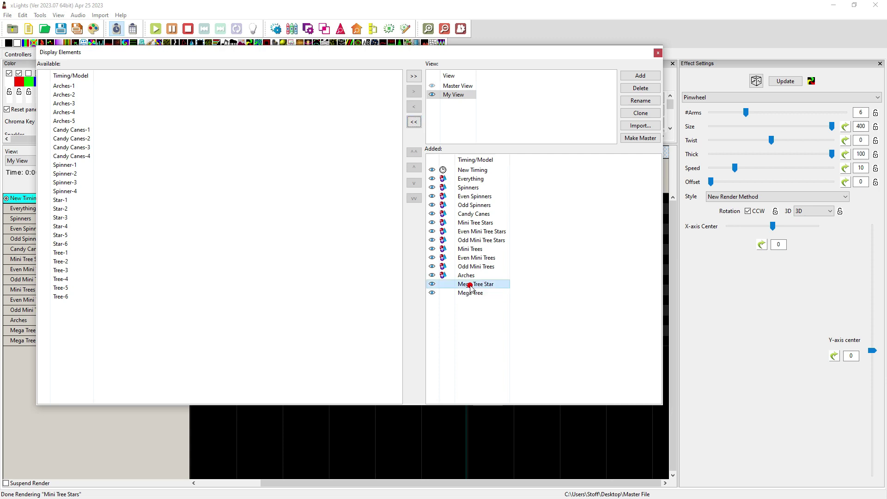
click(470, 292)
click(470, 284)
click(471, 289)
click(471, 287)
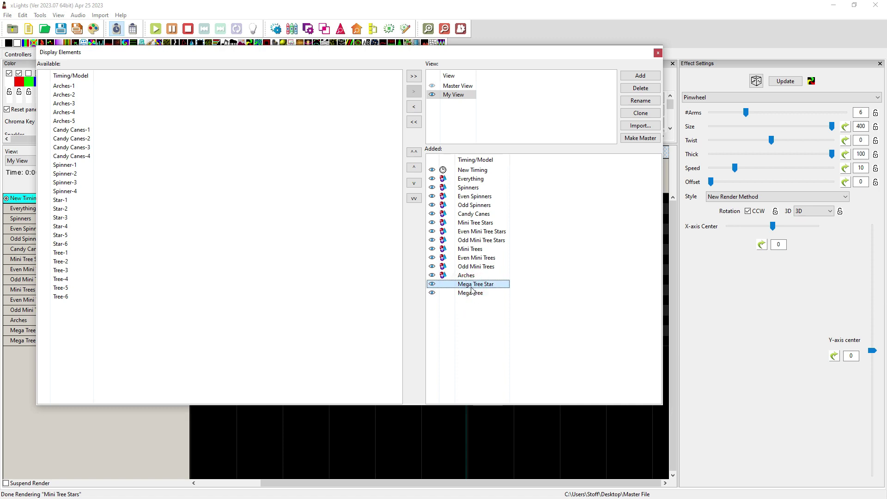
click(469, 294)
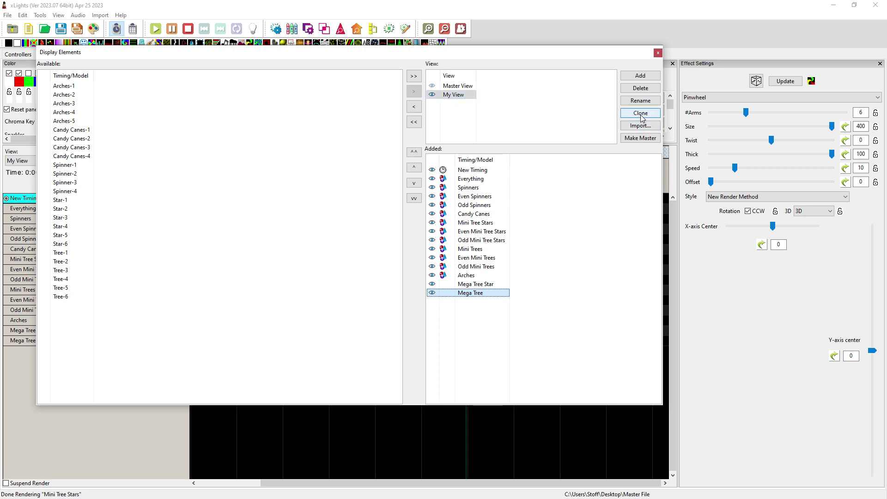
Make My View the master, and compare the element lists of Master View and My View before closing the display elements editor
click(639, 139)
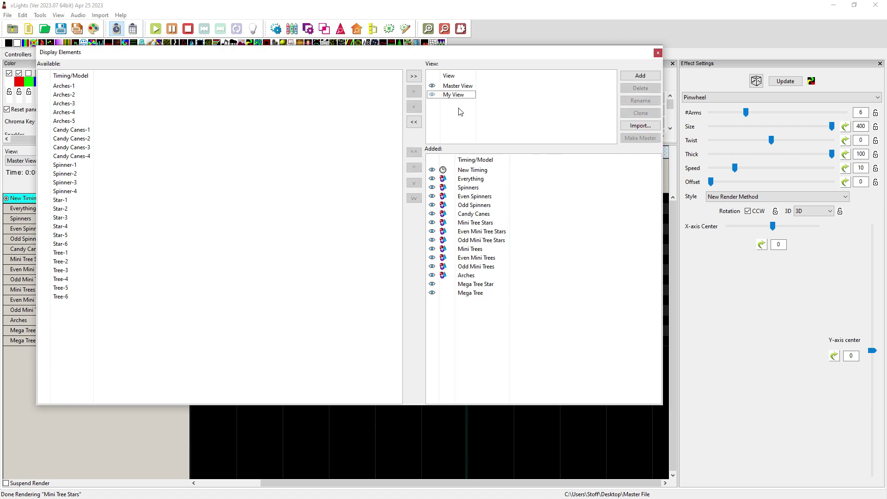
click(459, 87)
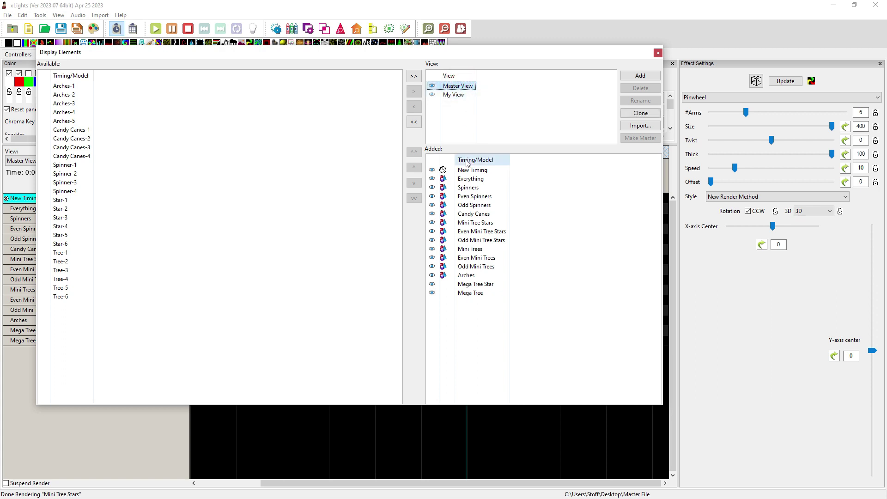
click(458, 96)
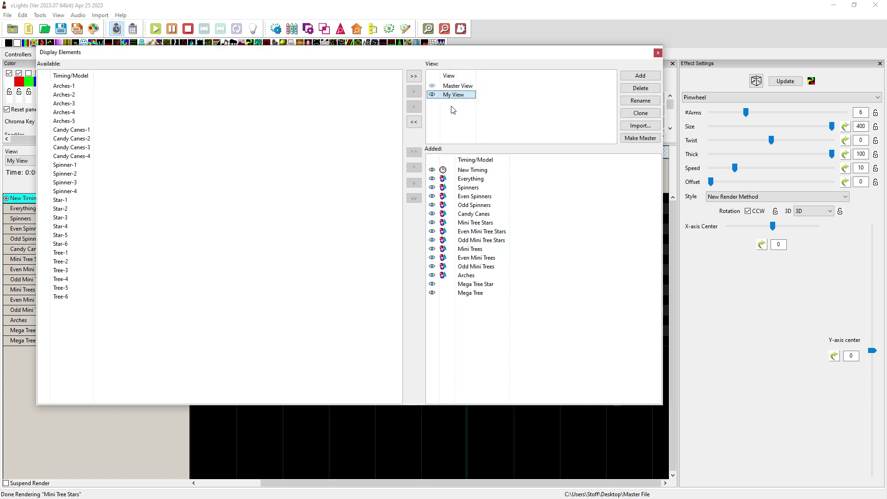
click(455, 87)
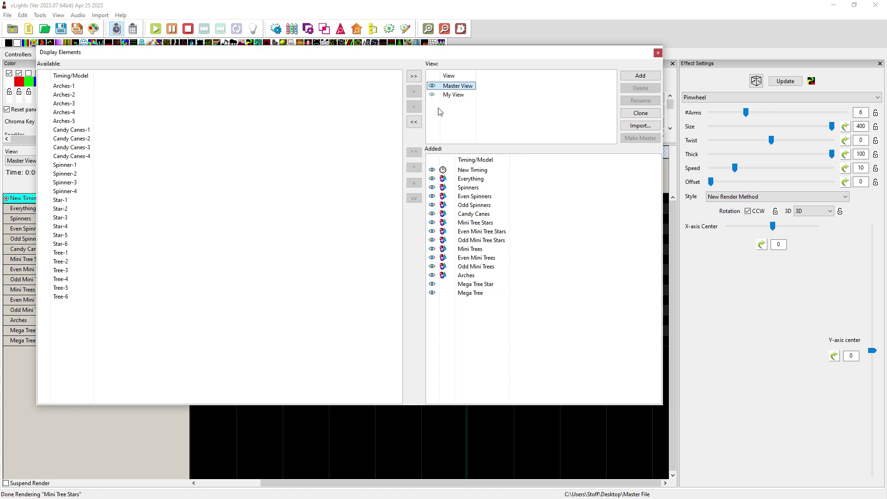
click(454, 95)
click(455, 87)
click(458, 95)
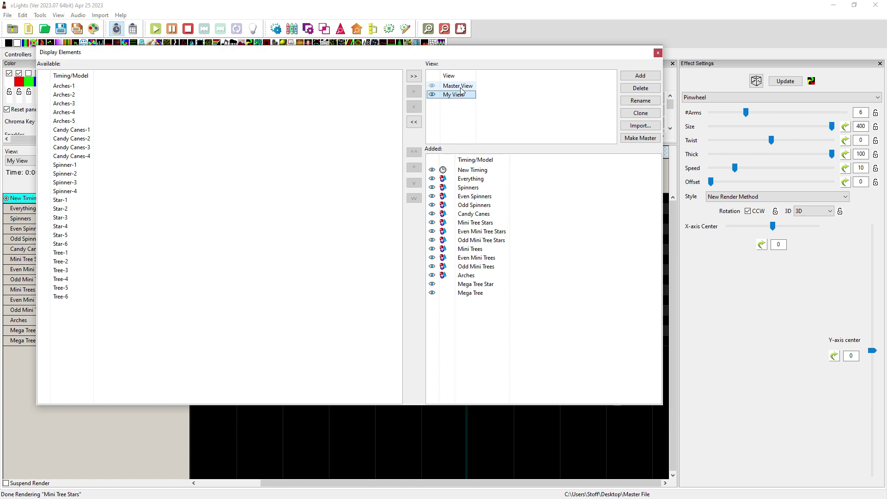
click(458, 86)
click(457, 96)
click(459, 88)
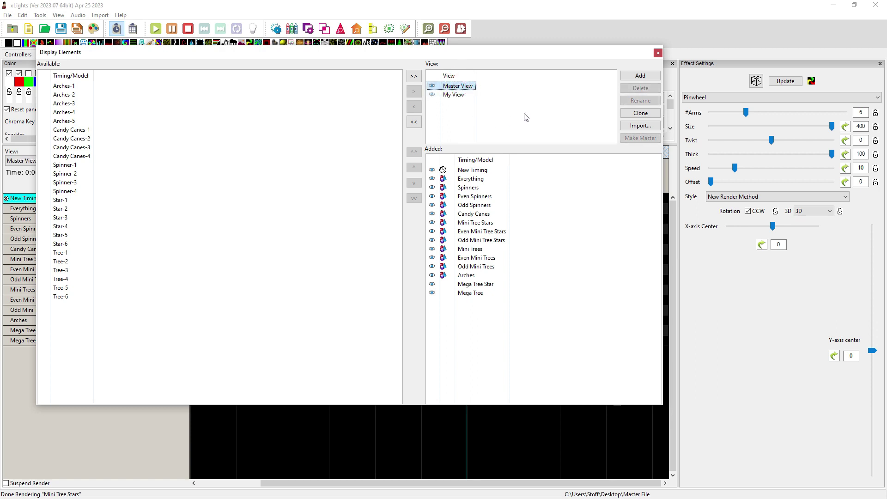
click(657, 54)
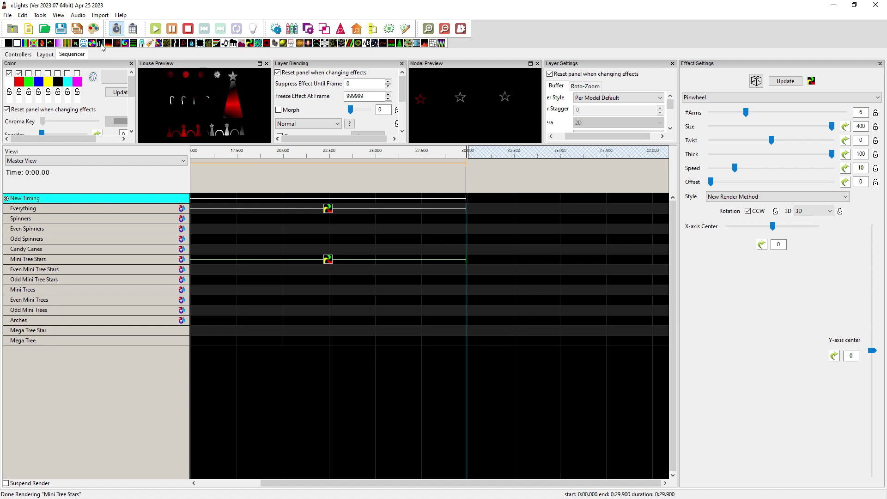
Render the whole sequence and compare the Pinwheel effects on the Everything and Mini Tree Stars rows in the previews
key(F5)
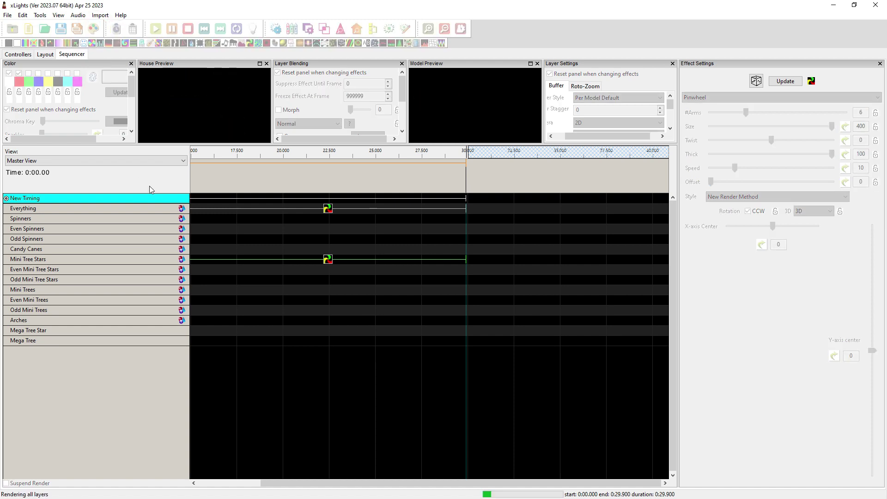
click(327, 210)
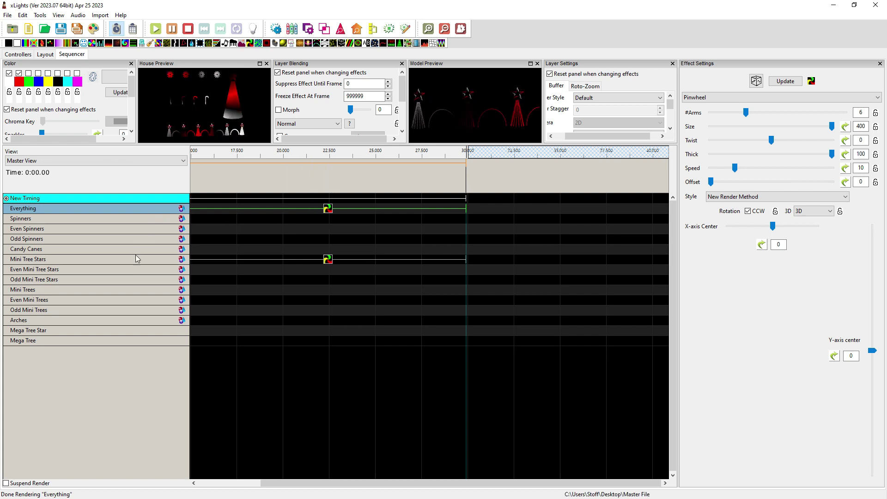
click(326, 259)
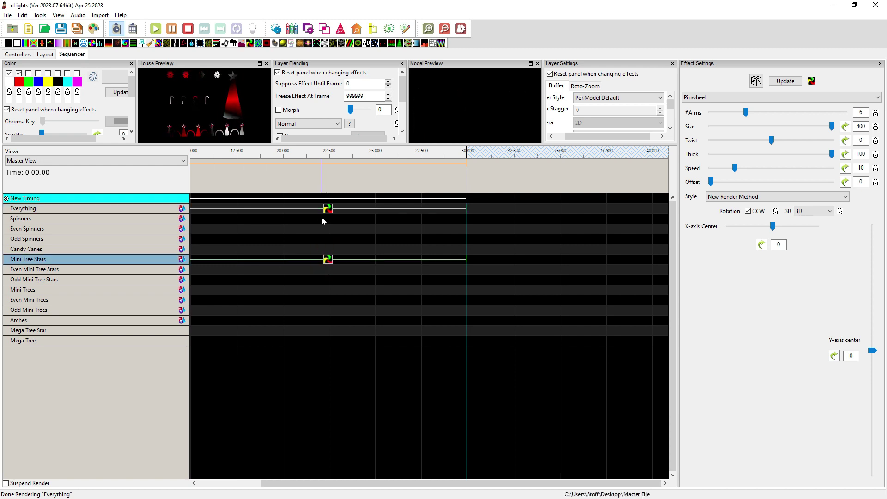
click(326, 208)
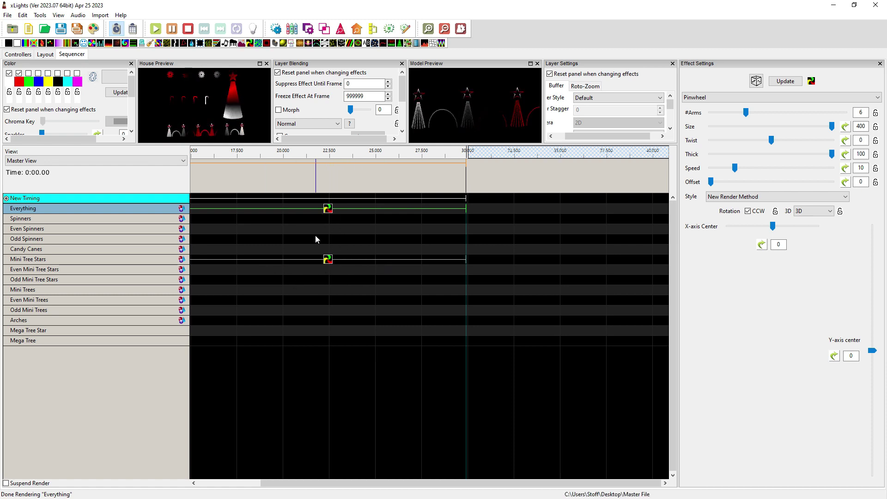
click(223, 163)
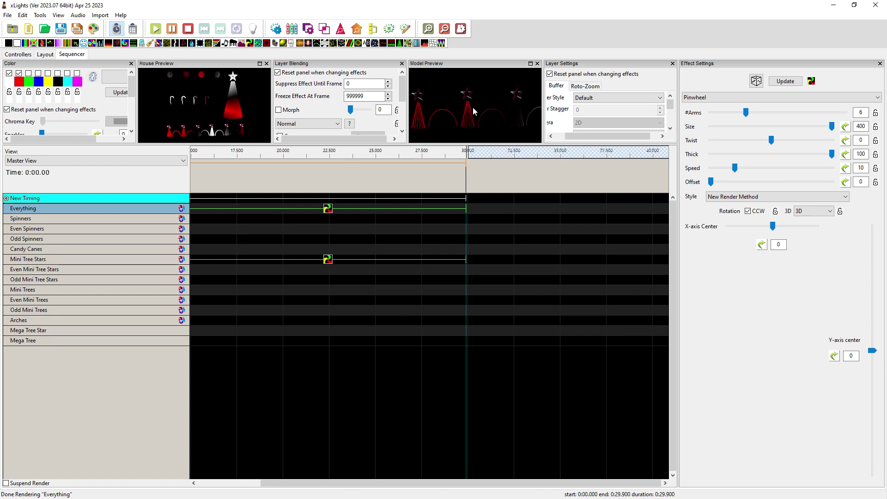
click(234, 204)
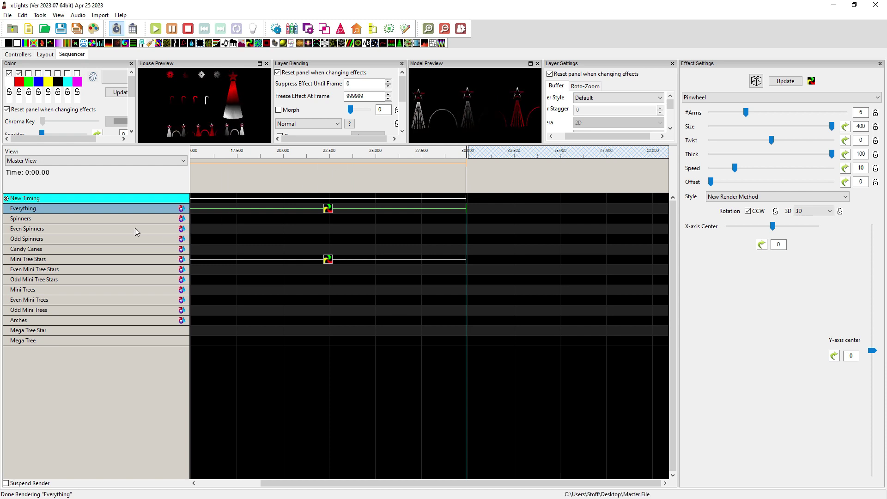
Set the default view for new sequences to My View in the sequence preferences
click(8, 15)
click(33, 90)
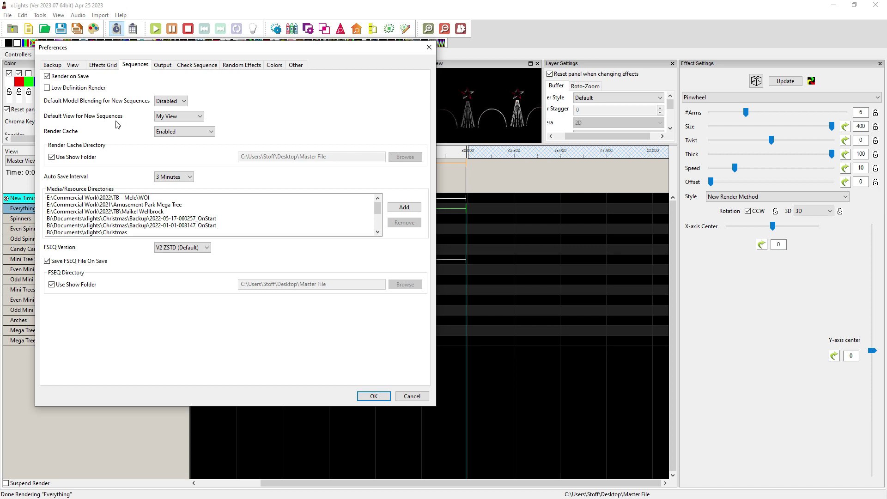
click(204, 120)
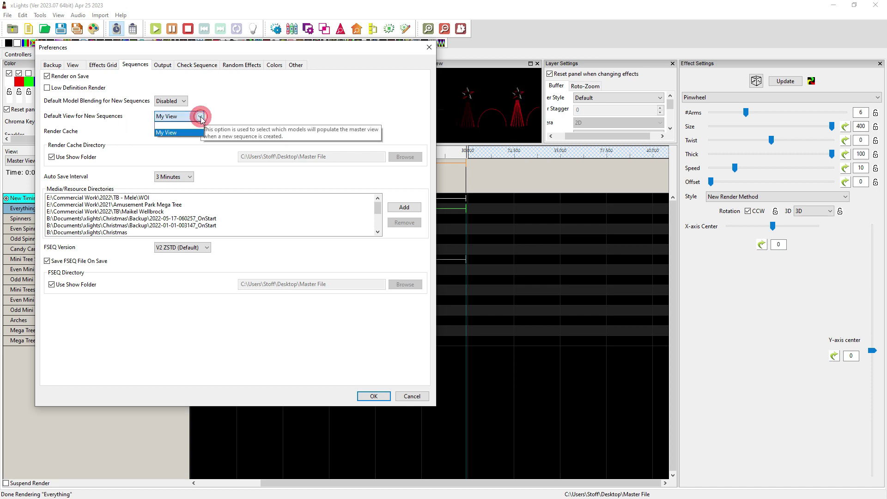
click(181, 133)
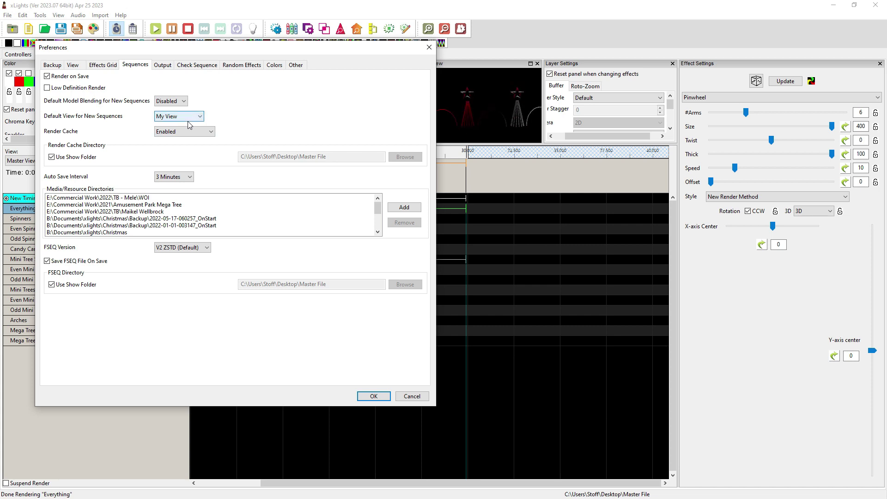
click(373, 396)
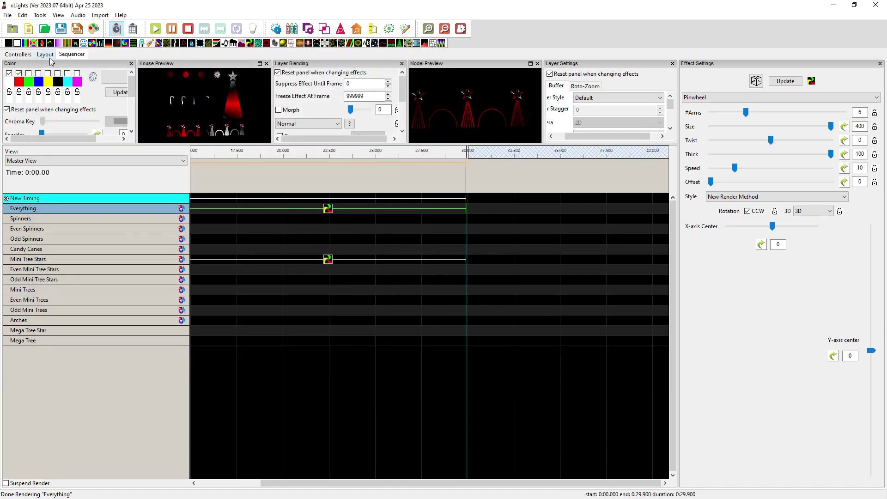
Save the model layout and return to the sequencer
click(46, 54)
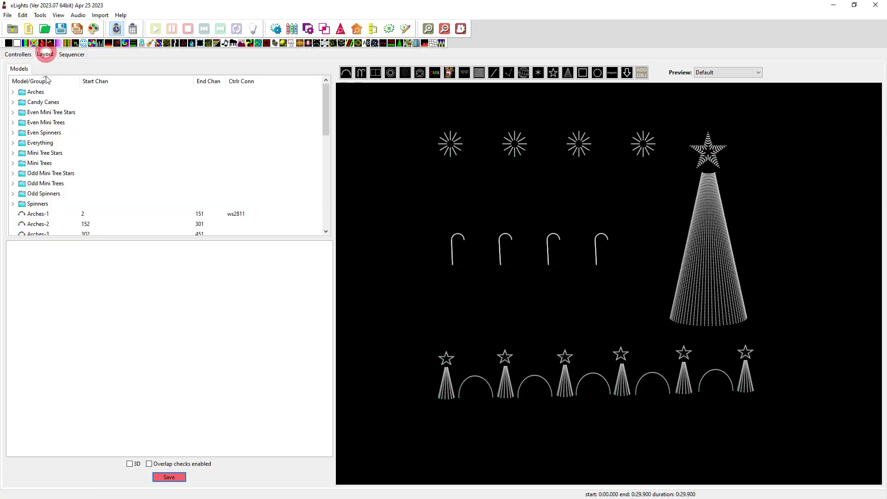
click(169, 478)
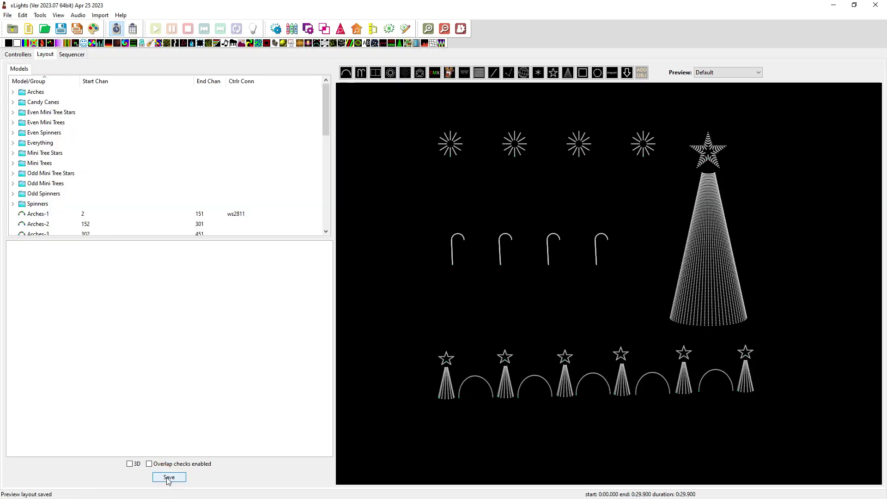
click(72, 55)
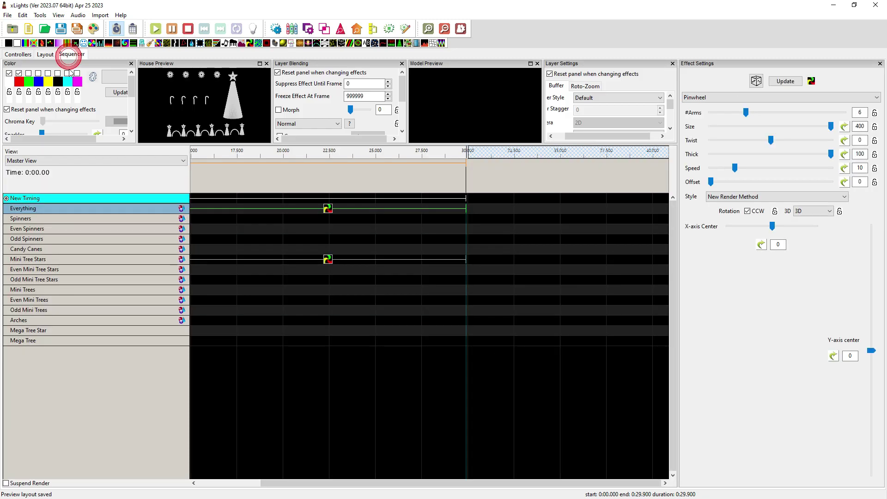
Create a new animation sequence, discarding the current sequence's unsaved changes, and open its list of available views
click(7, 15)
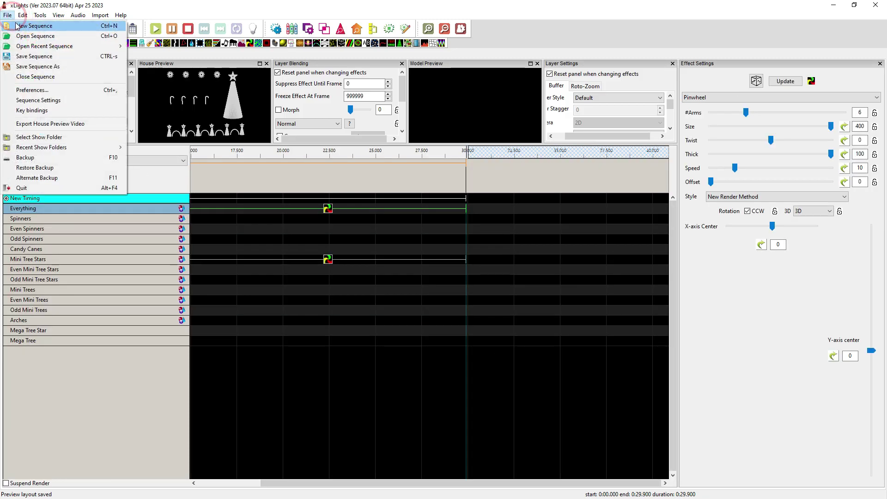
click(27, 22)
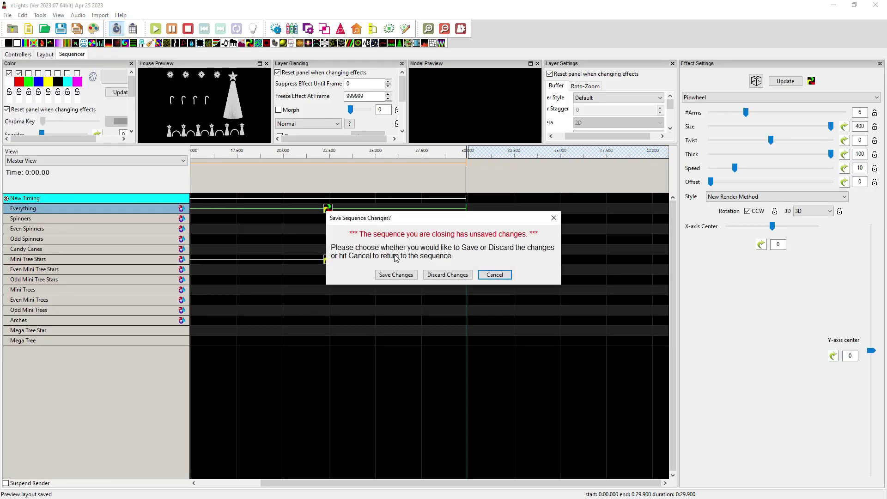
click(447, 274)
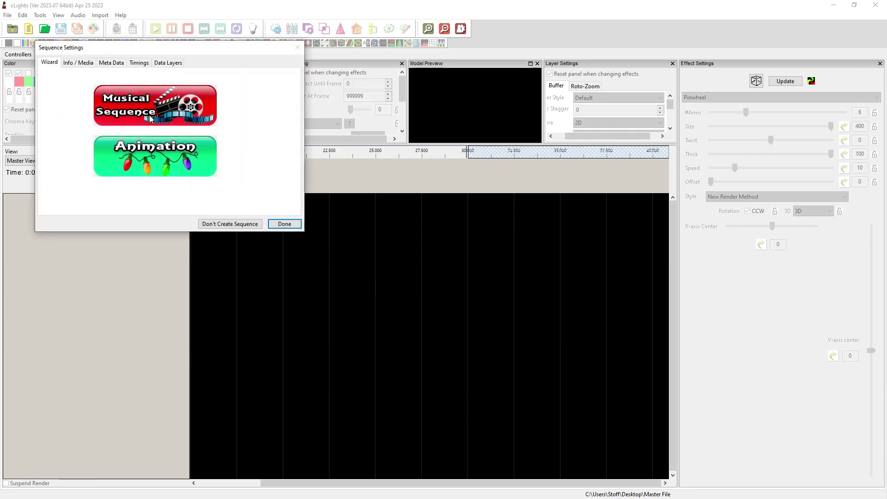
click(151, 148)
click(156, 94)
click(172, 147)
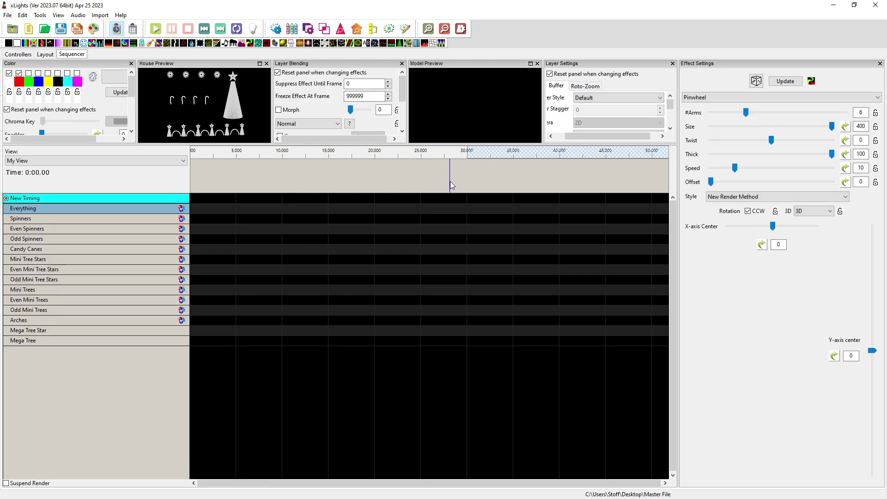
click(127, 161)
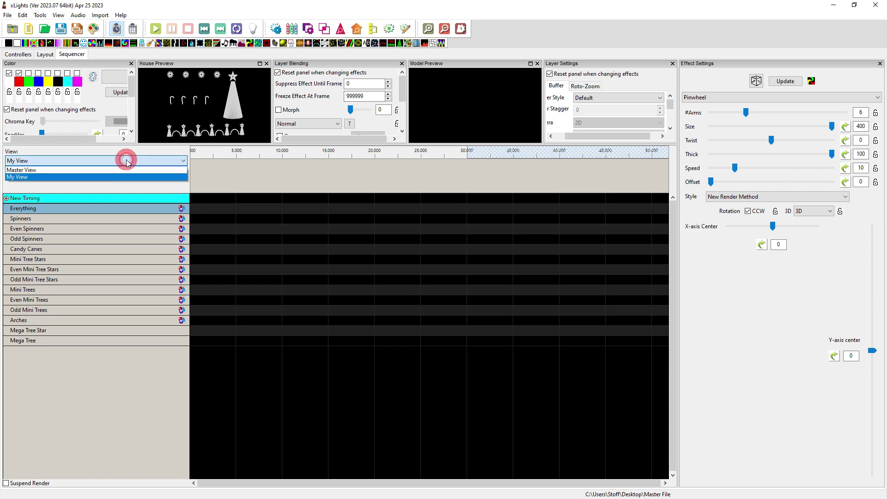
Switch the sequencer between Master View and My View to compare their row order, ending on Master View
click(94, 170)
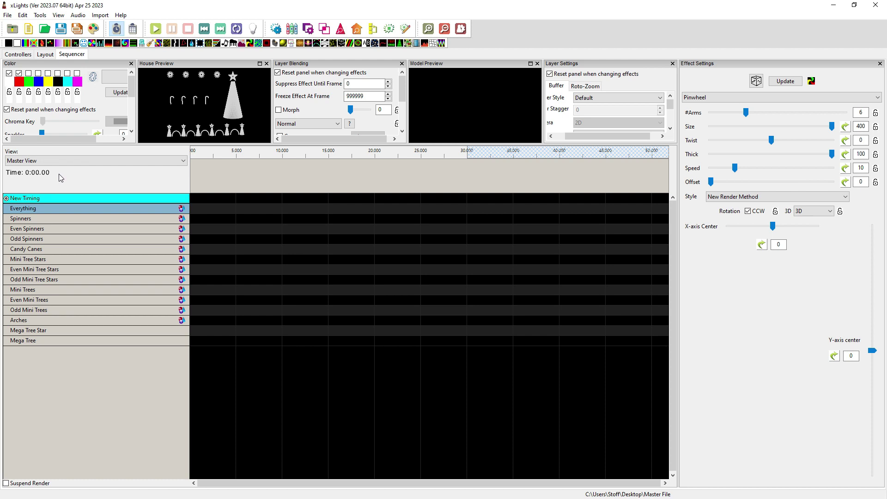
click(63, 161)
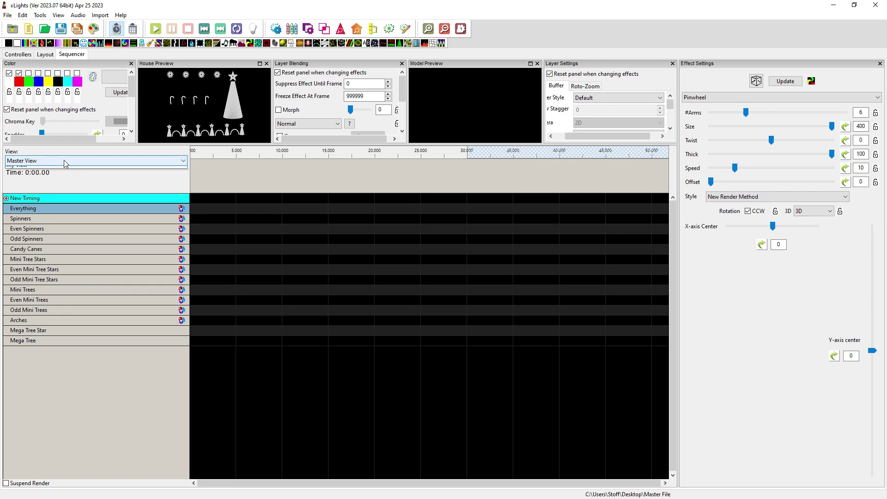
click(59, 177)
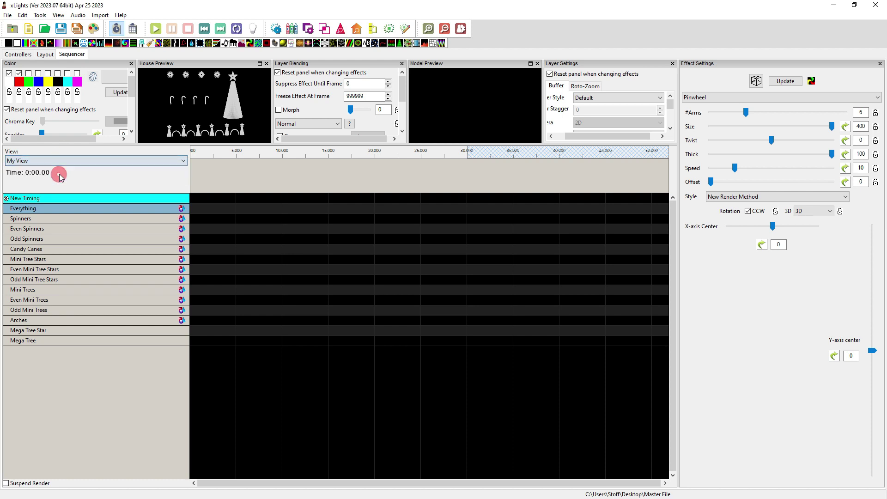
click(59, 160)
click(55, 169)
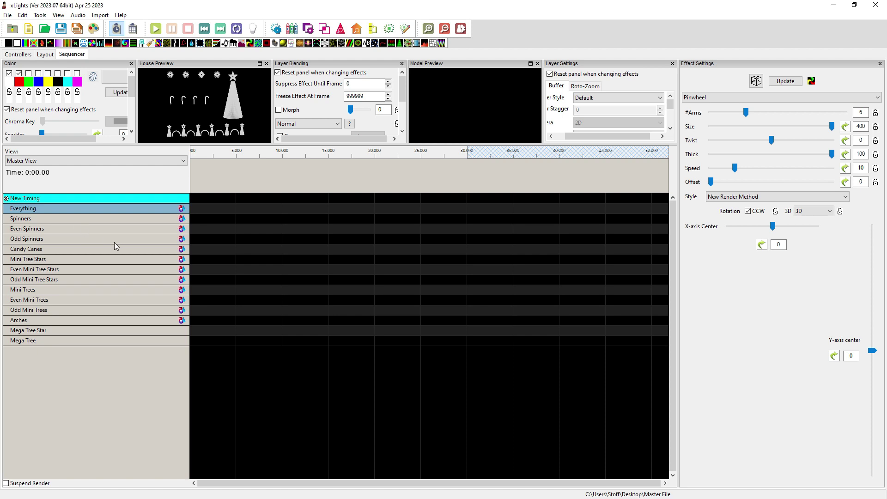
Examine the Everything group in the layout, checking its centre marker in the preview and its Center Offset X and Y settings
click(45, 55)
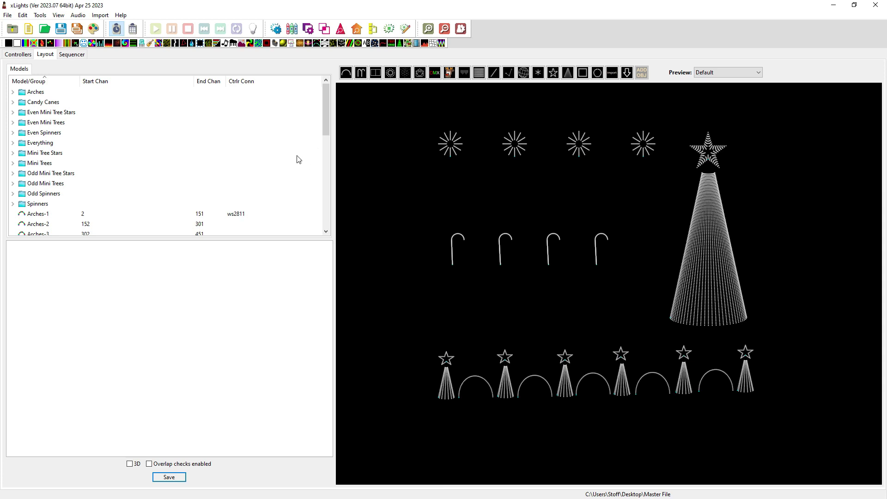
click(41, 143)
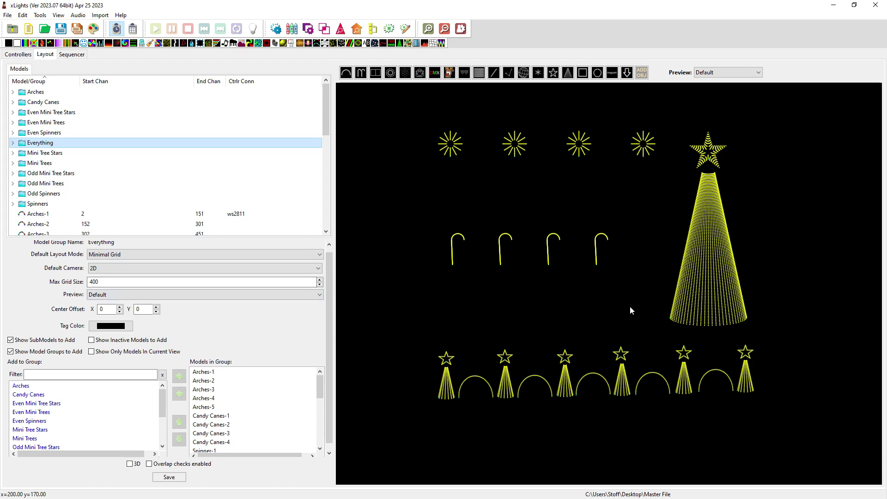
scroll(653, 298, up, 3)
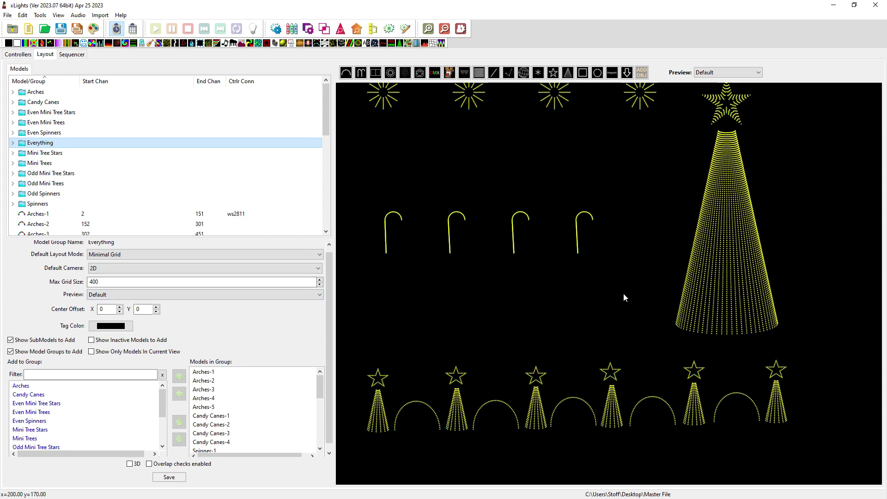
scroll(622, 293, up, 2)
scroll(623, 292, up, 1)
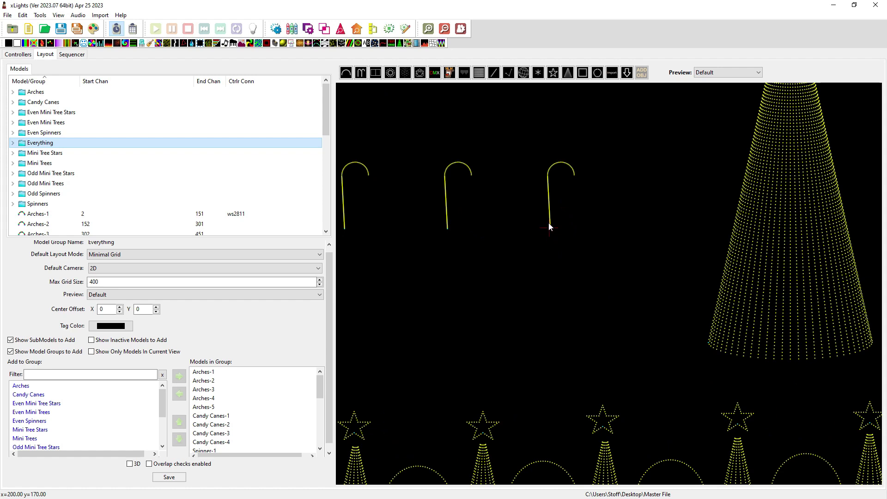
scroll(555, 261, down, 4)
scroll(555, 261, down, 1)
scroll(555, 263, down, 1)
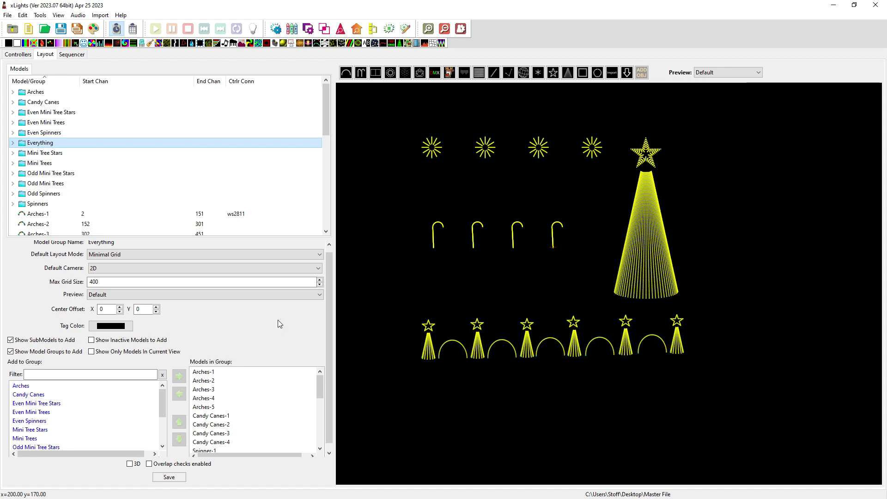
click(109, 310)
key(Tab)
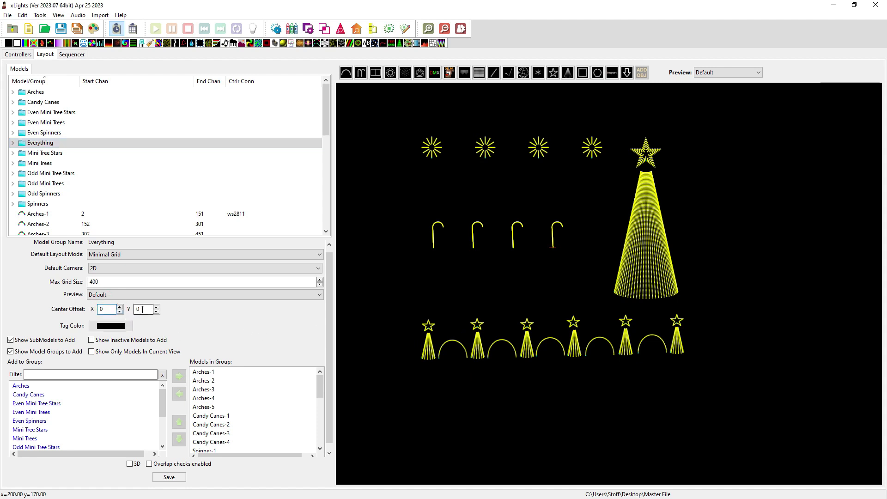
click(109, 310)
Create a group named FPG Mega Tree from all models except the mega tree and its star, and save the layout
click(391, 128)
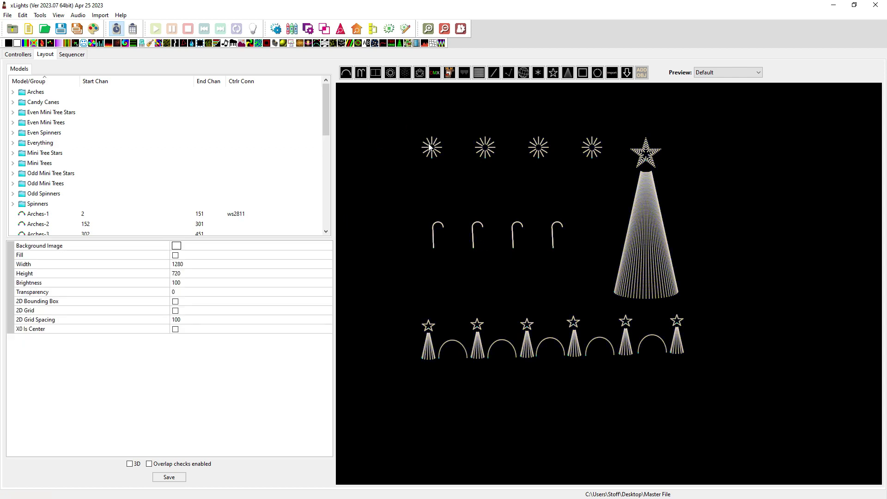
drag(401, 108, 710, 391)
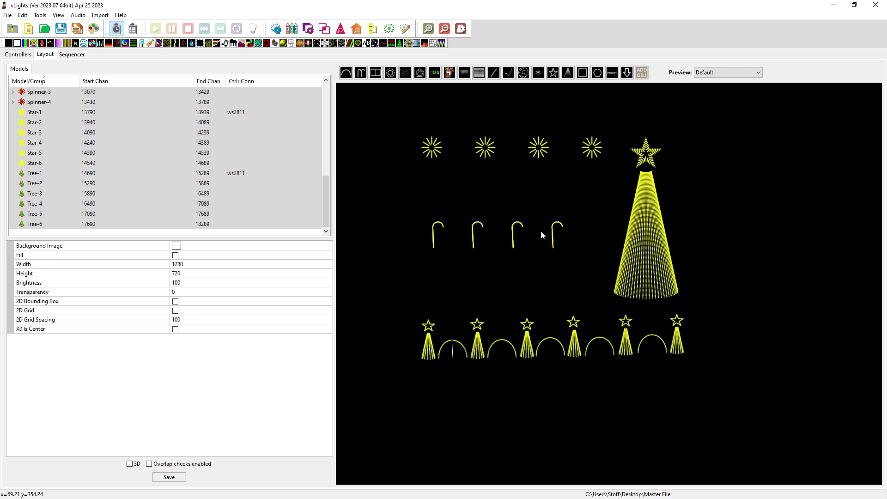
ctrl+click(647, 155)
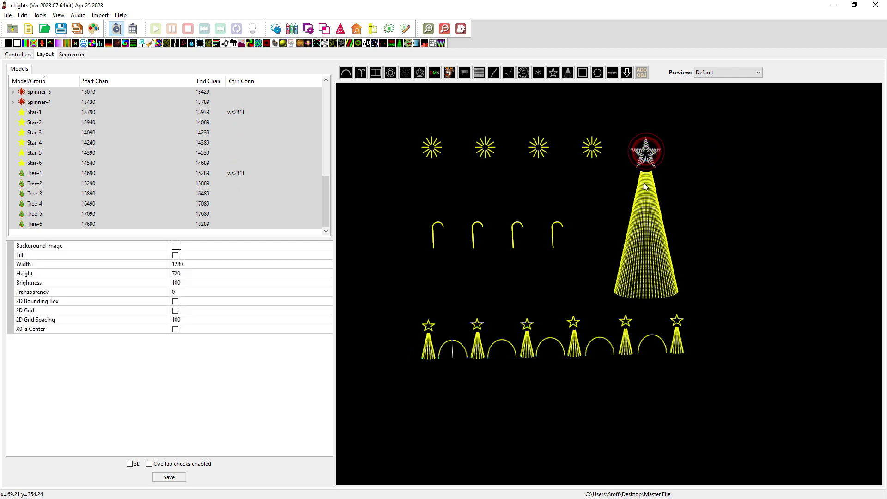
ctrl+click(645, 198)
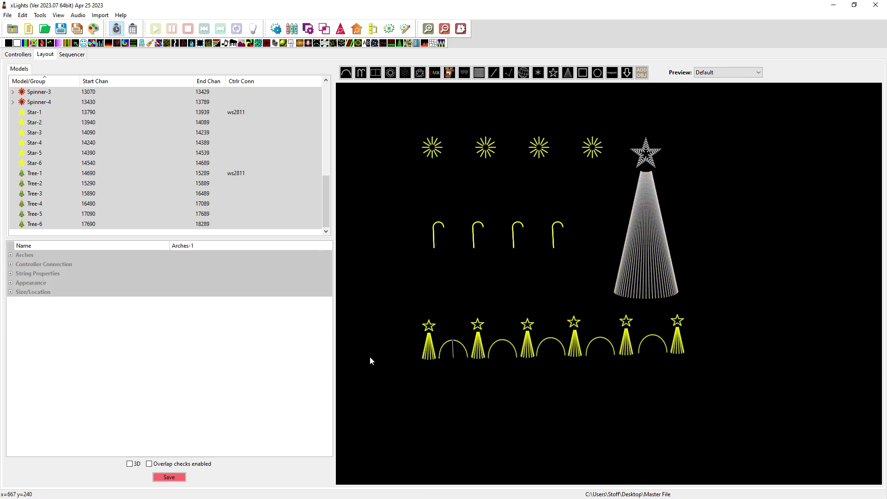
right_click(475, 224)
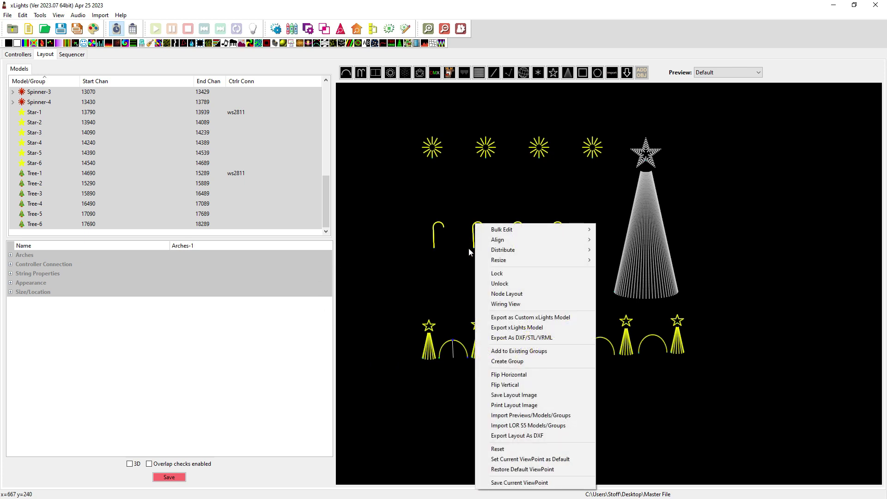
click(494, 361)
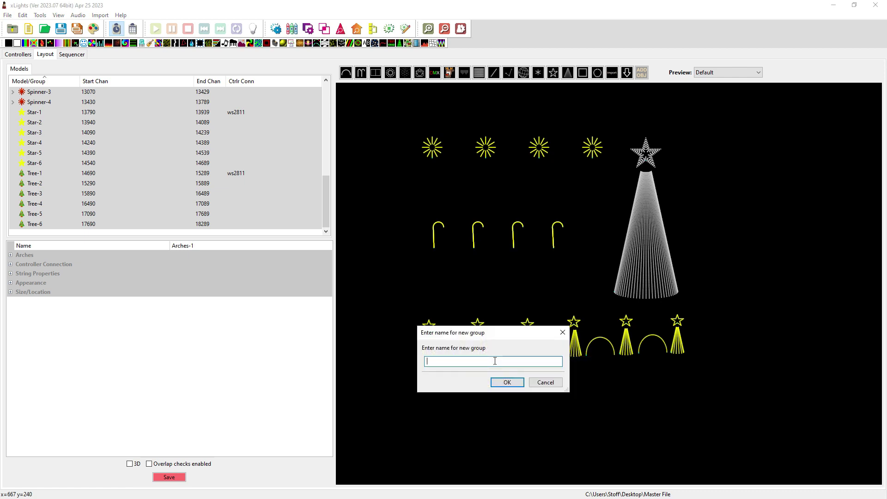
text(FPG Mega Tr)
click(508, 384)
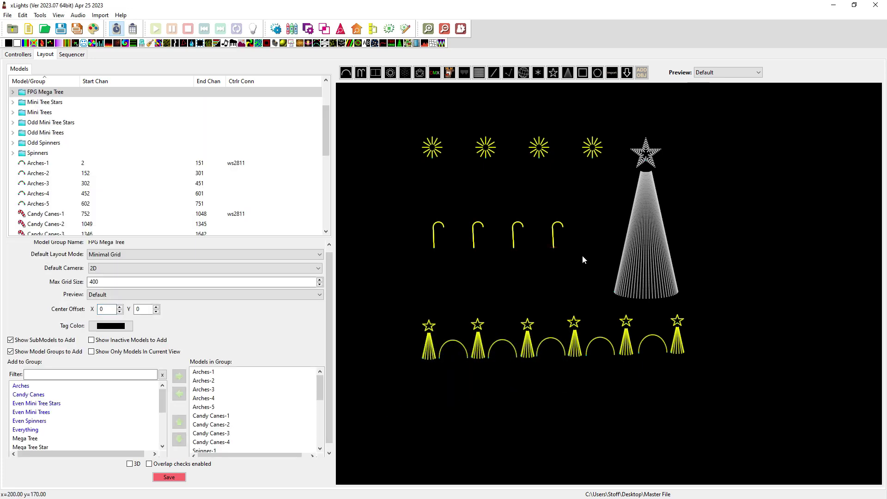
scroll(574, 259, up, 6)
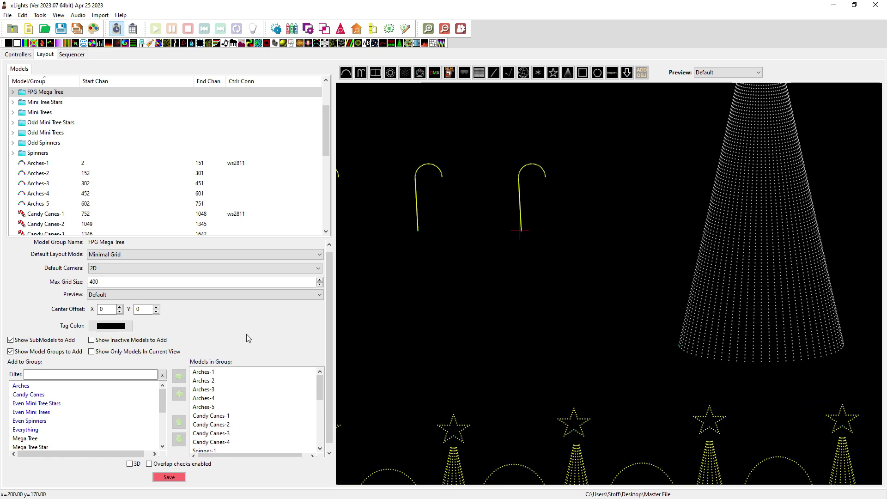
click(169, 477)
Set the FPG Mega Tree group's Center Offset to X 729 and Y 105, and save the layout
click(110, 309)
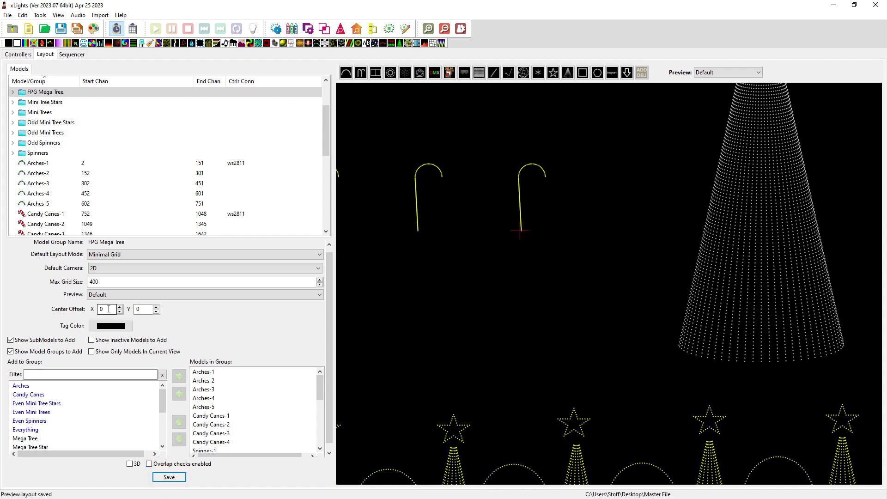
double_click(109, 310)
text(729)
key(Tab)
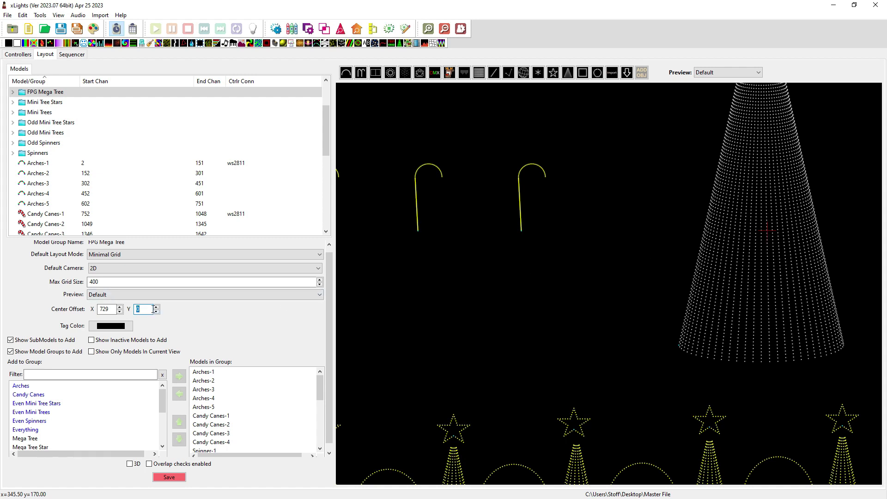
text(105)
click(145, 309)
key(Tab)
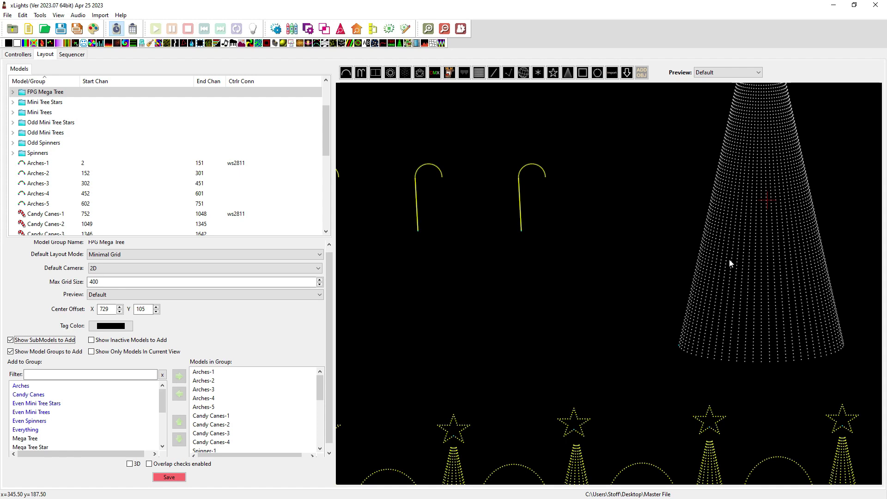
scroll(720, 267, down, 5)
scroll(715, 271, down, 3)
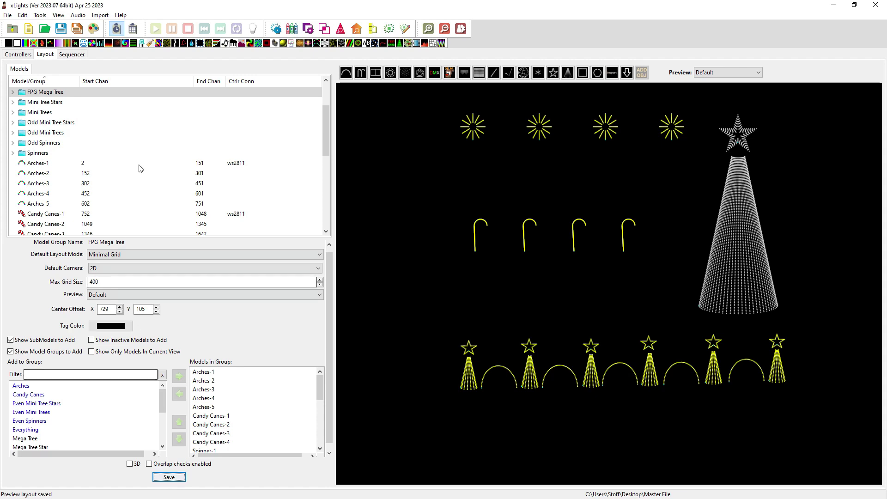
Add the FPG Mega Tree group to Master View in the sequencer's display elements, directly below Everything
click(69, 54)
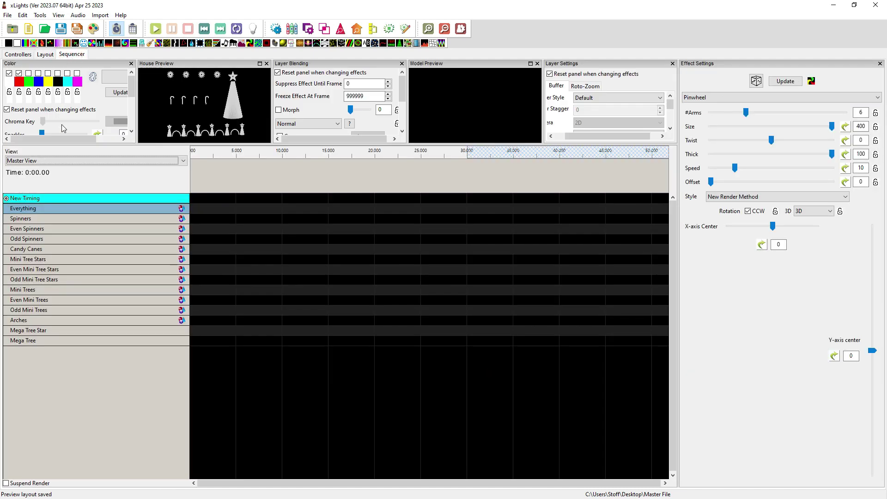
right_click(89, 230)
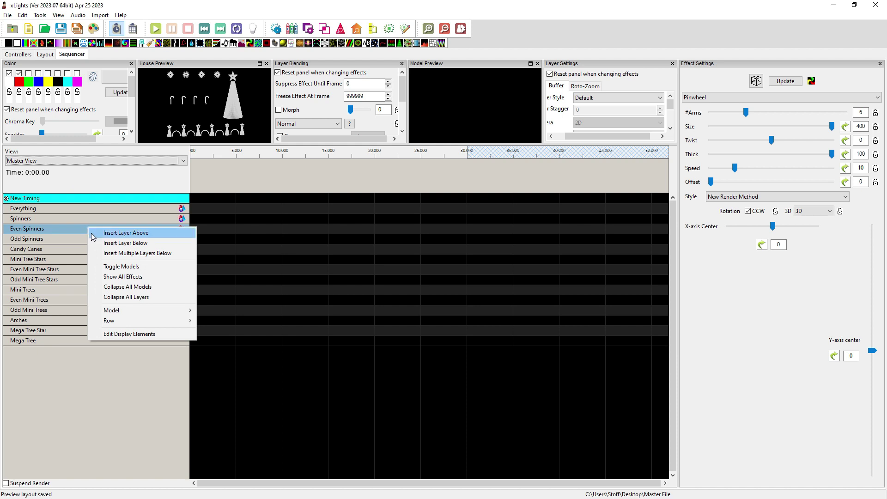
click(120, 334)
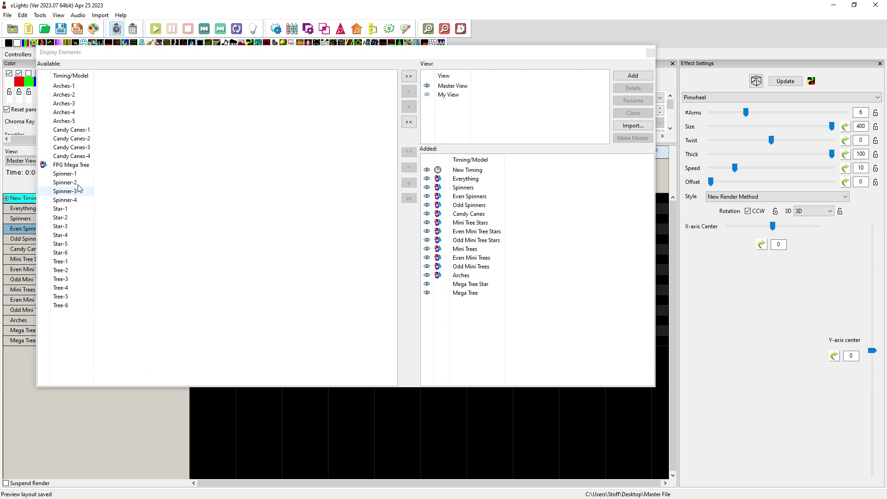
click(73, 166)
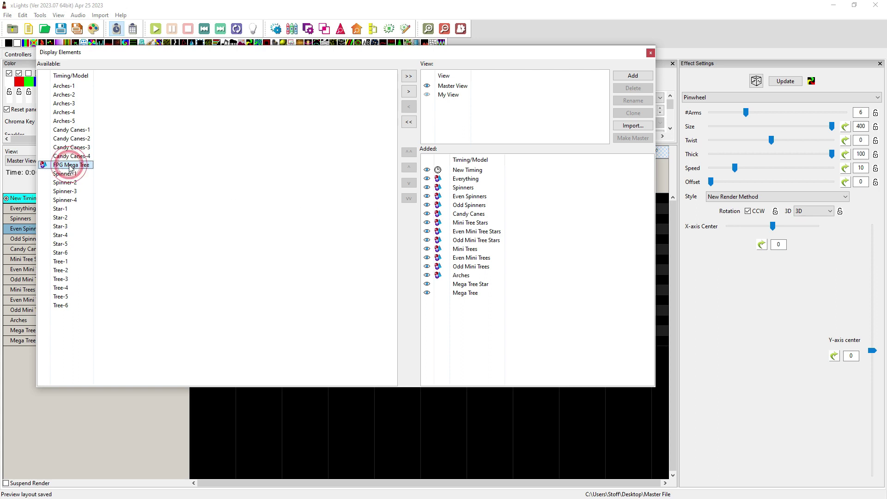
drag(320, 202, 470, 189)
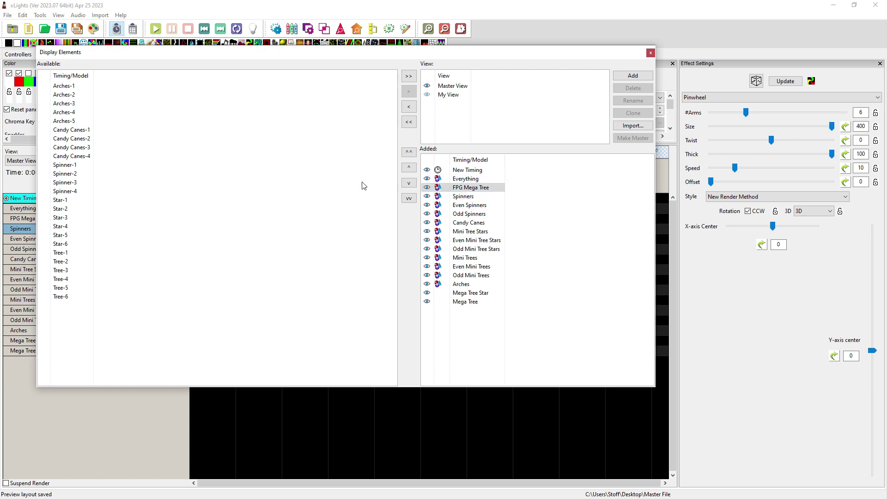
Add the FPG Mega Tree group to My View directly below Everything, save the layout and return to the sequencer
click(451, 95)
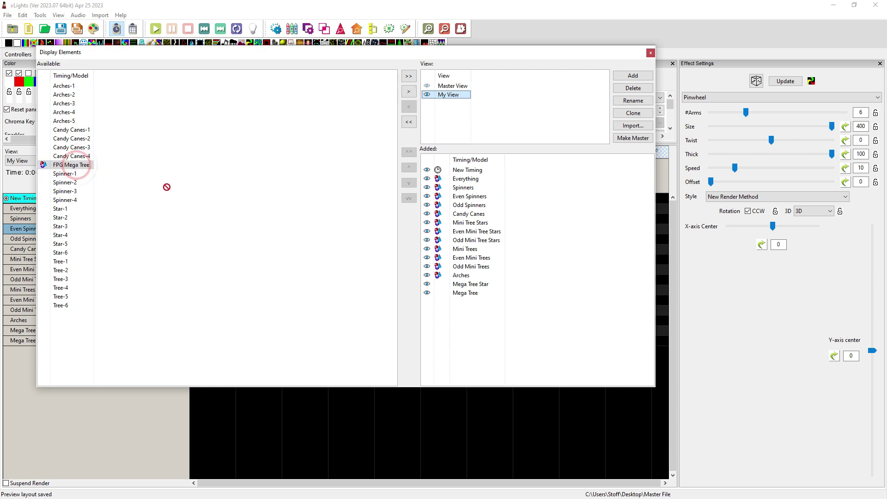
drag(418, 227, 458, 188)
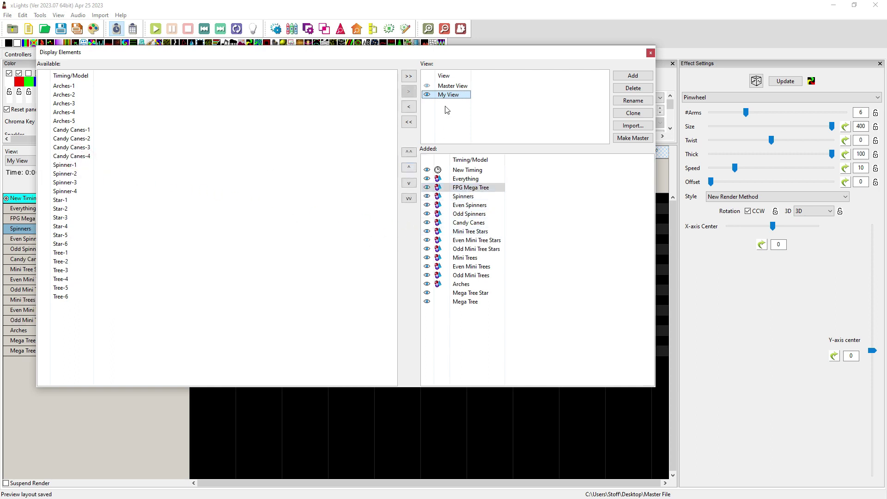
click(455, 94)
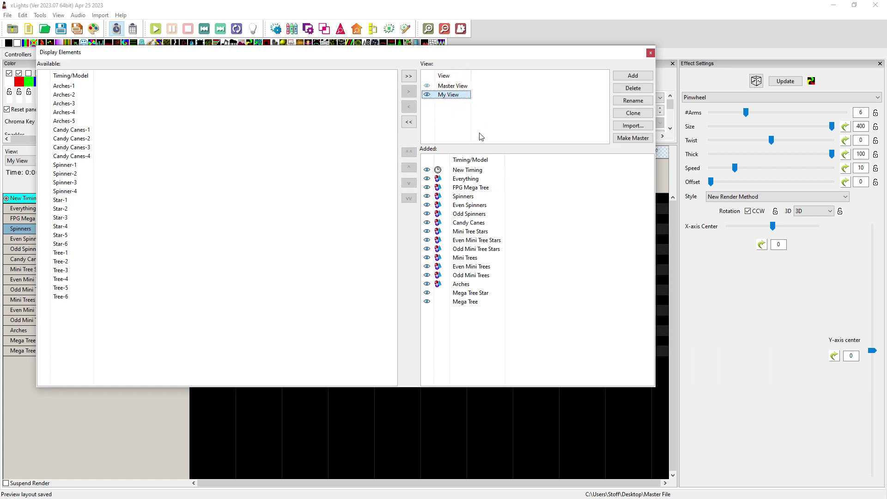
click(650, 54)
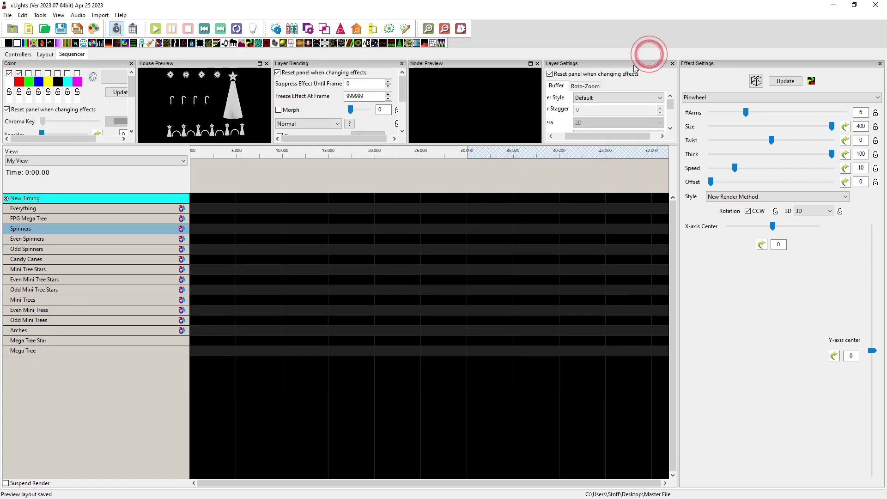
click(46, 54)
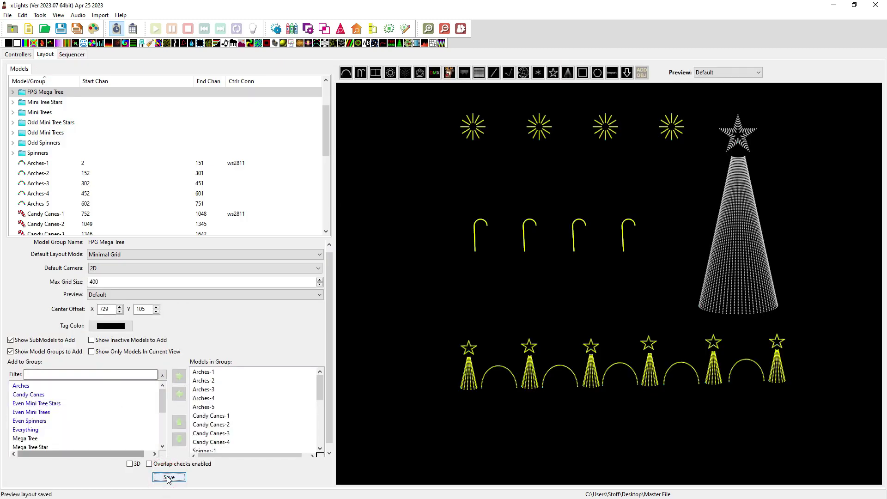
click(71, 55)
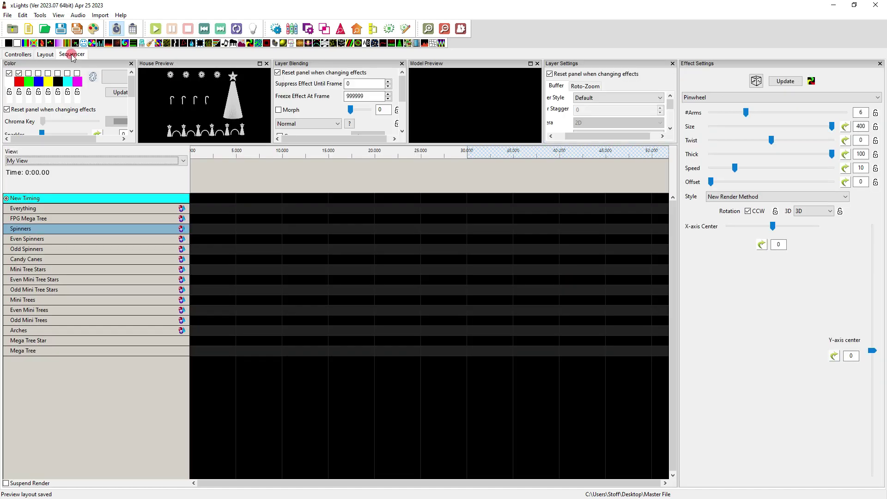
Add a timing mark at about 29.85 s and fill the interval before it on the Everything row with a Pinwheel effect
click(71, 220)
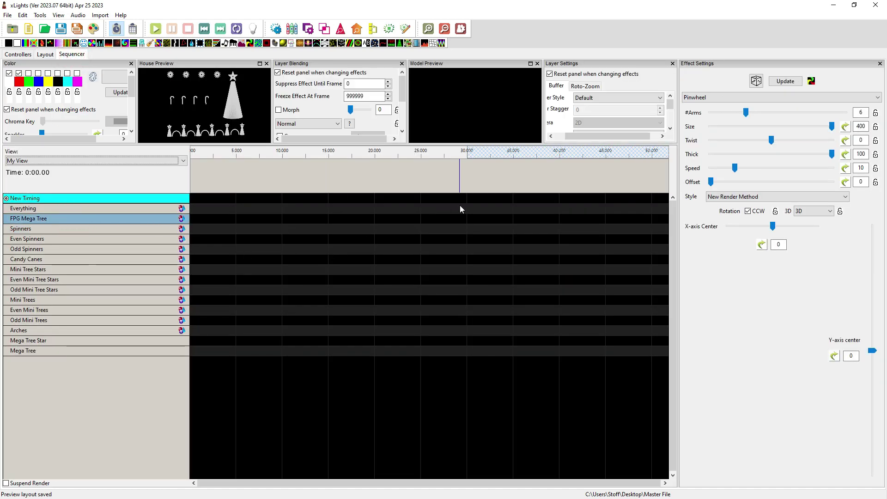
scroll(467, 176, up, 2)
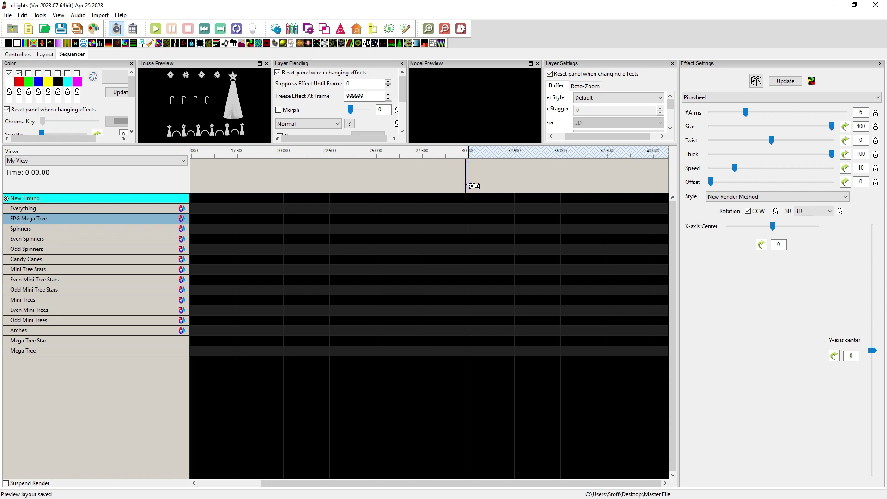
click(466, 185)
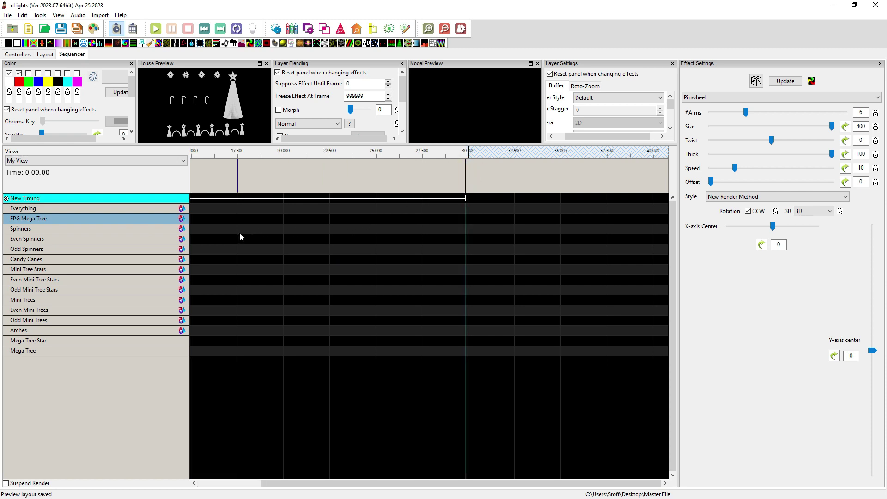
click(275, 210)
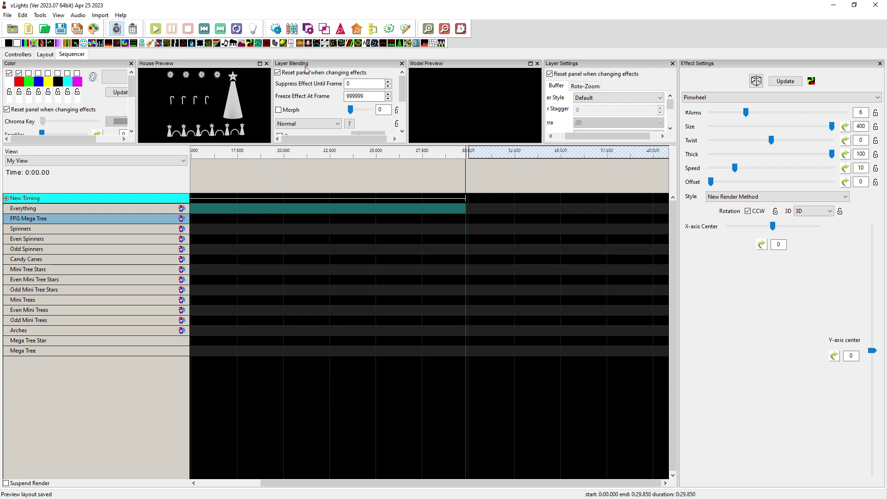
drag(248, 101, 278, 213)
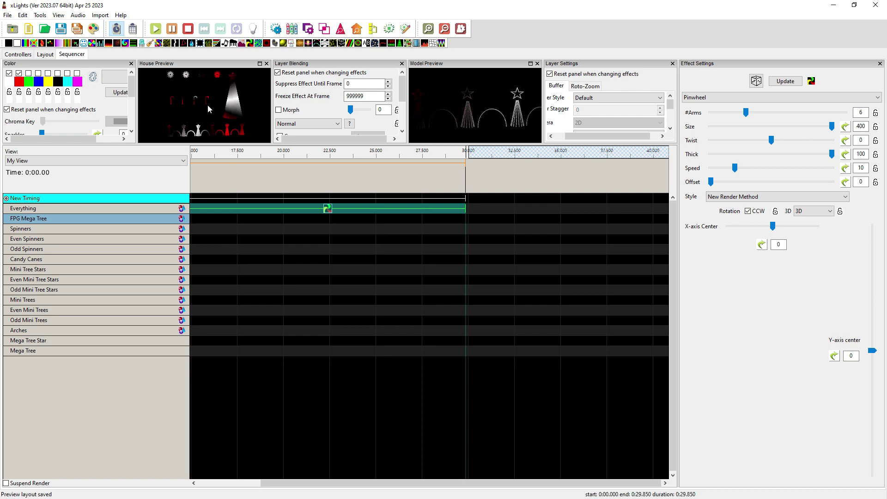
Float the House Preview in its own window, clear of the timing labels and model rows
click(221, 64)
drag(233, 78, 563, 142)
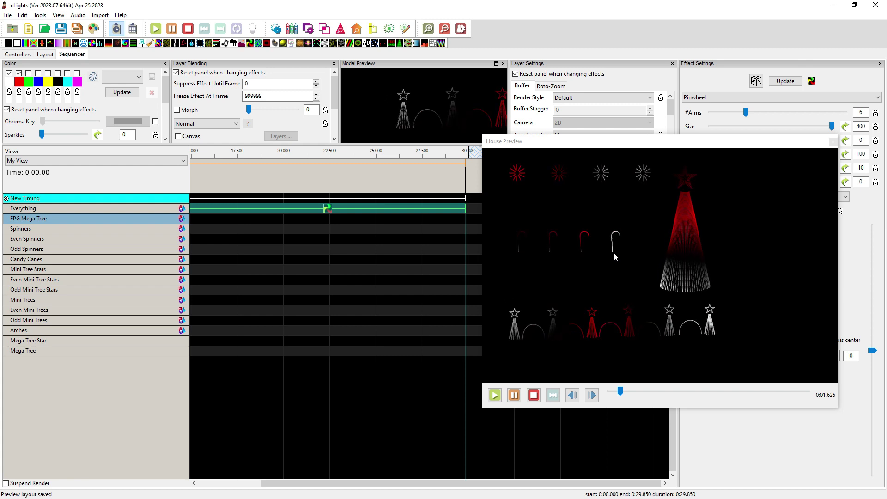
Move the Pinwheel effect from the Everything row down to the FPG Mega Tree row and render all effects
click(329, 211)
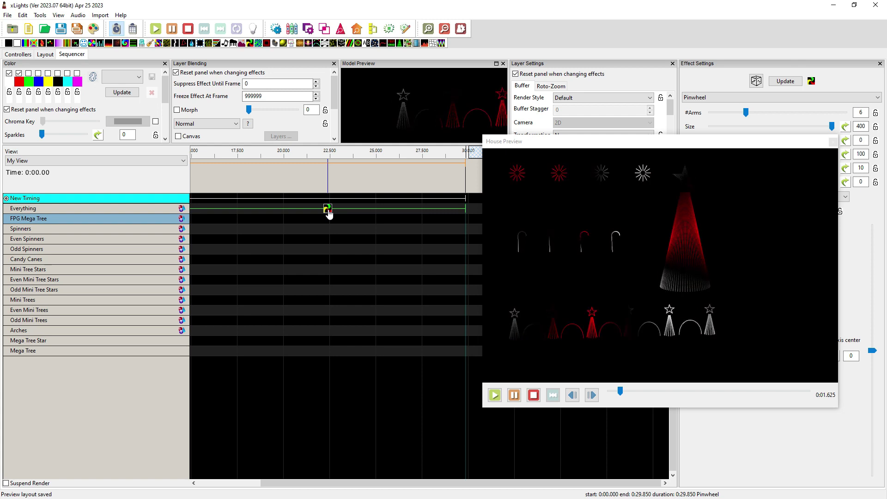
drag(328, 210, 329, 212)
click(327, 214)
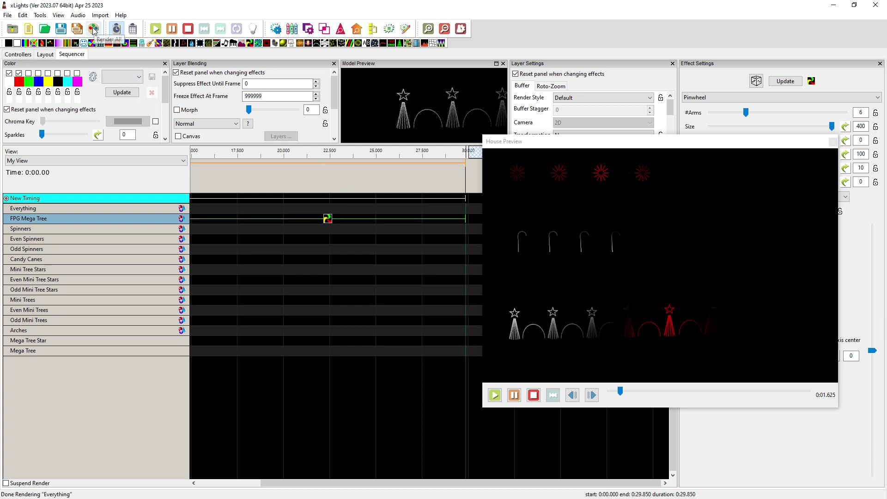
click(94, 28)
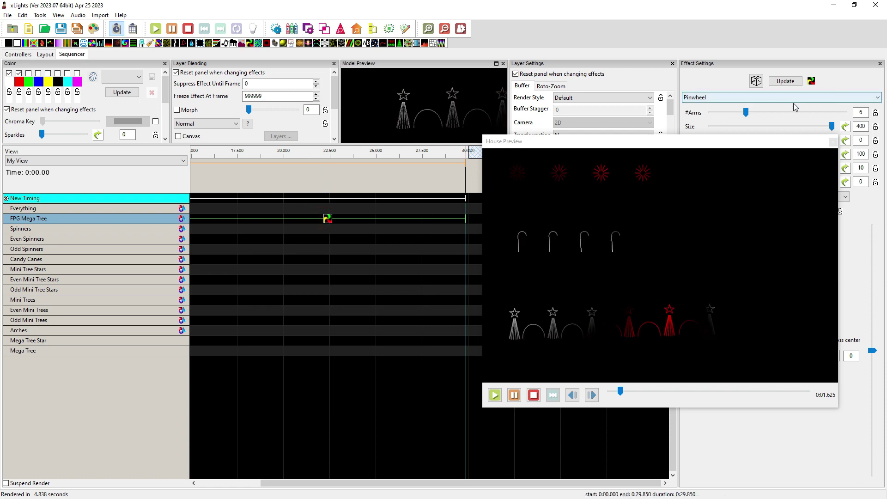
Place a Pinwheel effect on the Mega Tree row across the same timing interval and select the FPG Mega Tree row
drag(811, 81, 384, 350)
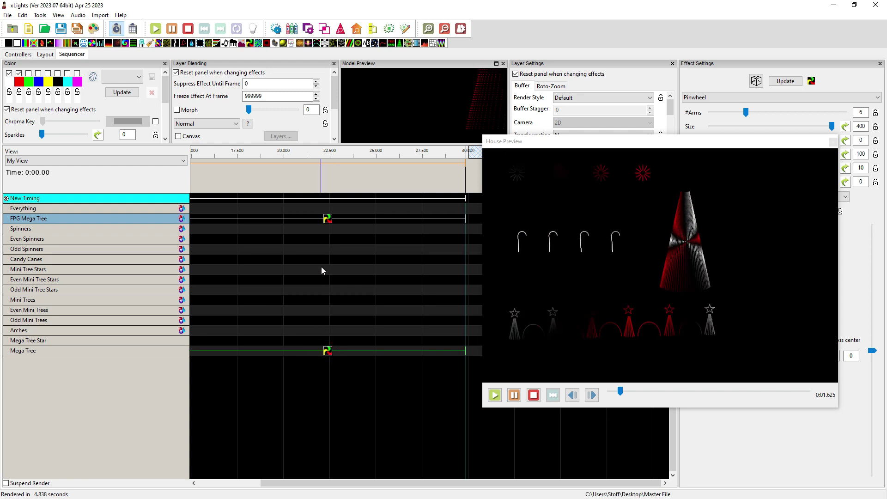
click(327, 220)
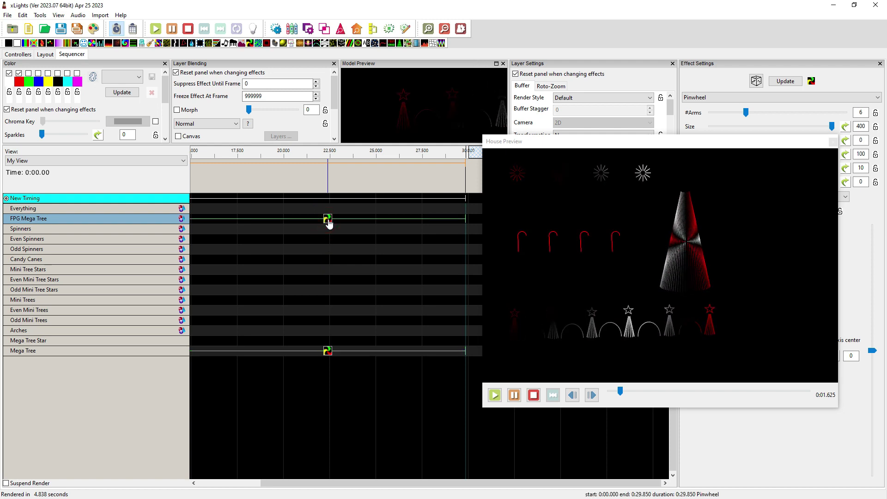
click(120, 220)
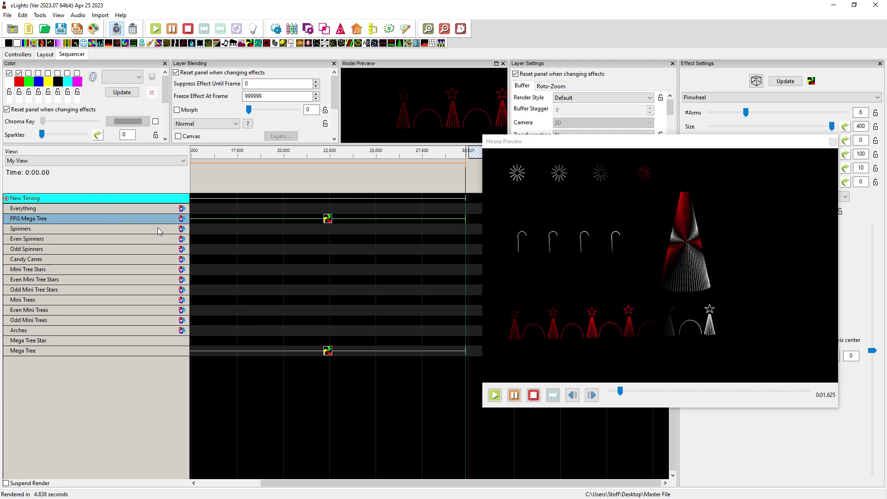
Select every model in the layout preview and create a group from them named Everything Over-Ride
click(45, 55)
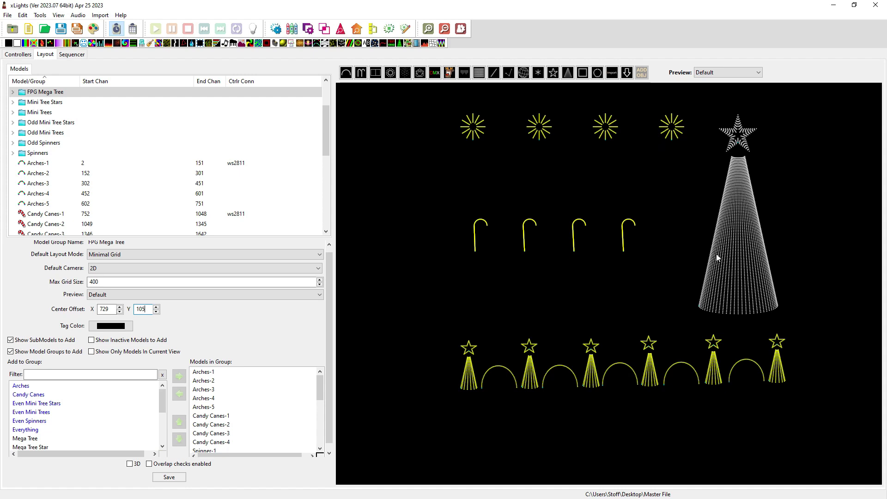
click(741, 234)
click(747, 143)
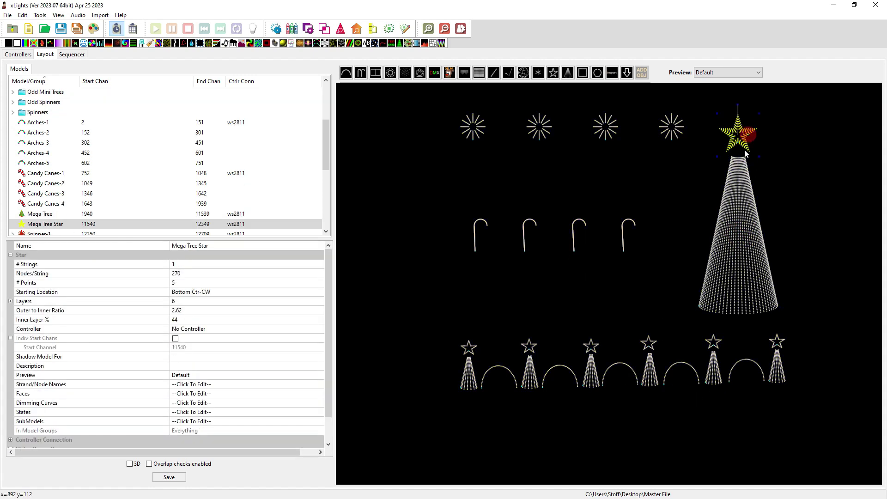
click(742, 175)
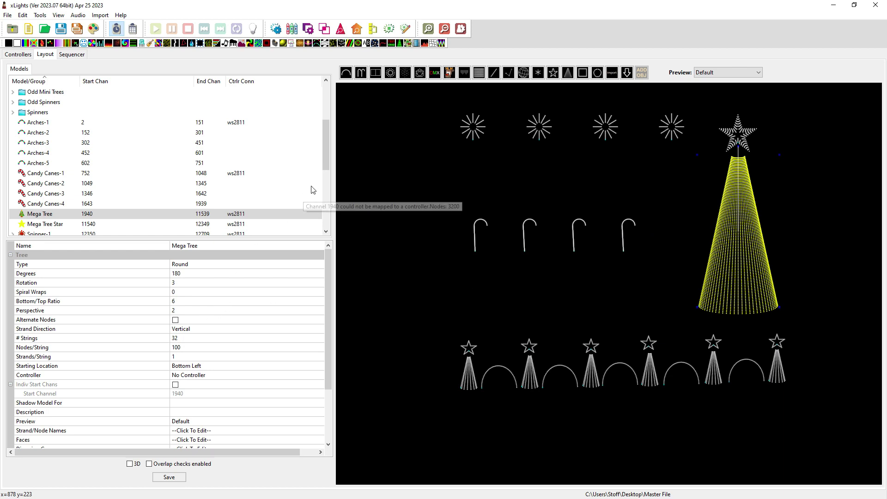
drag(326, 155, 328, 119)
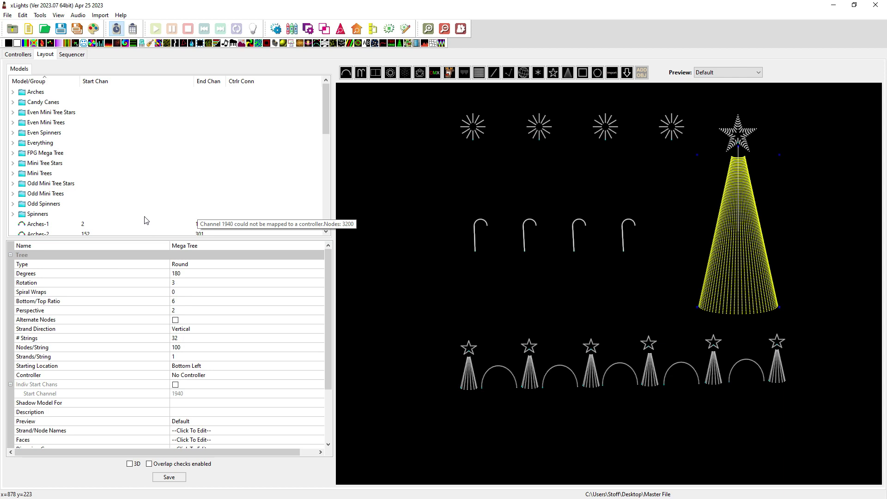
click(398, 242)
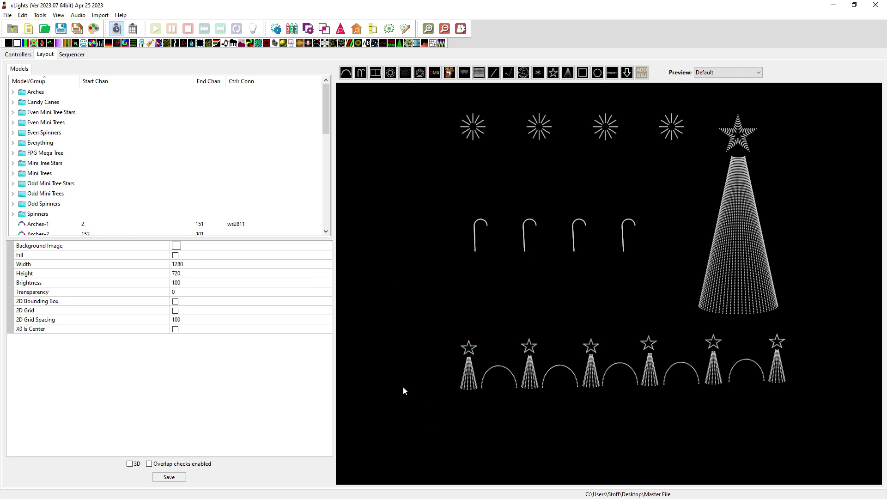
drag(419, 91, 802, 415)
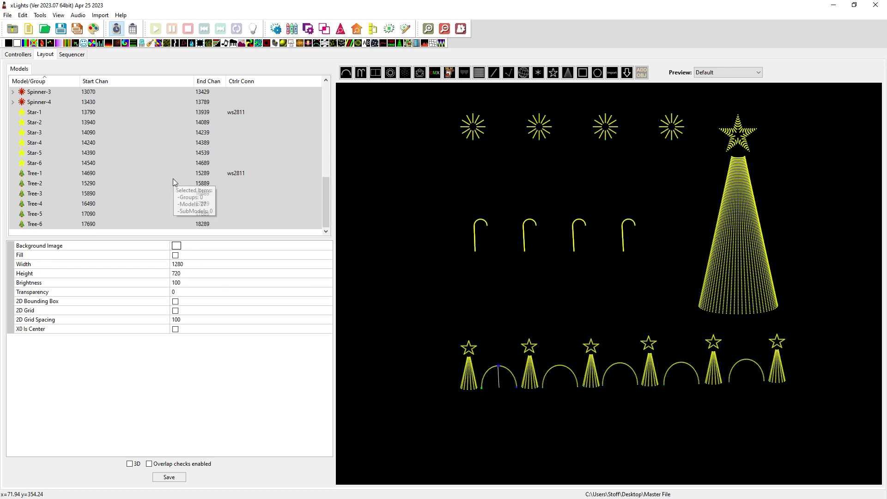
right_click(729, 243)
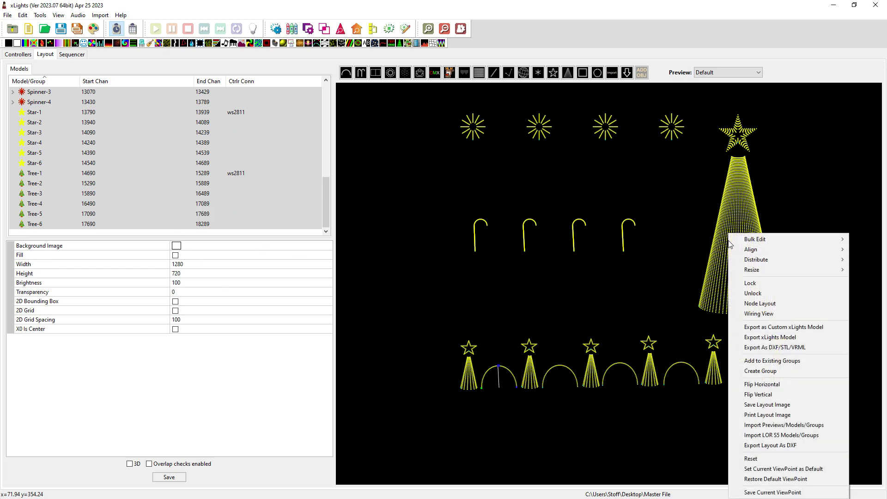
click(754, 373)
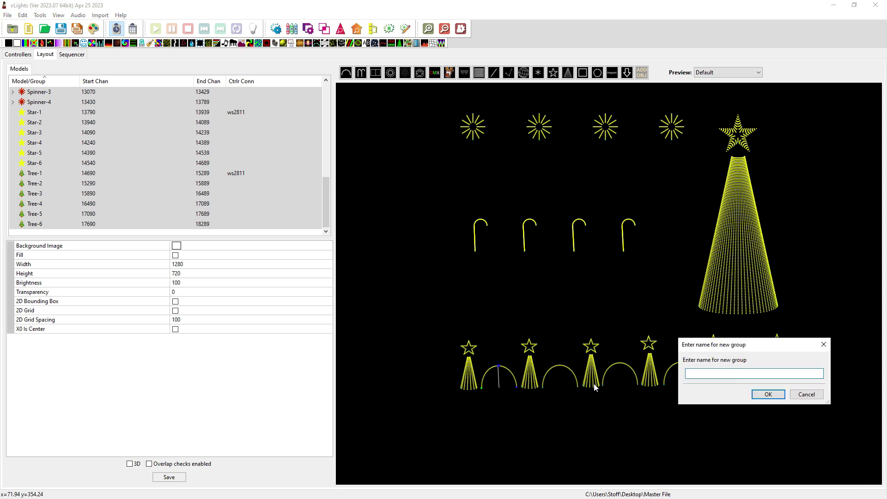
text(Everything)
click(765, 394)
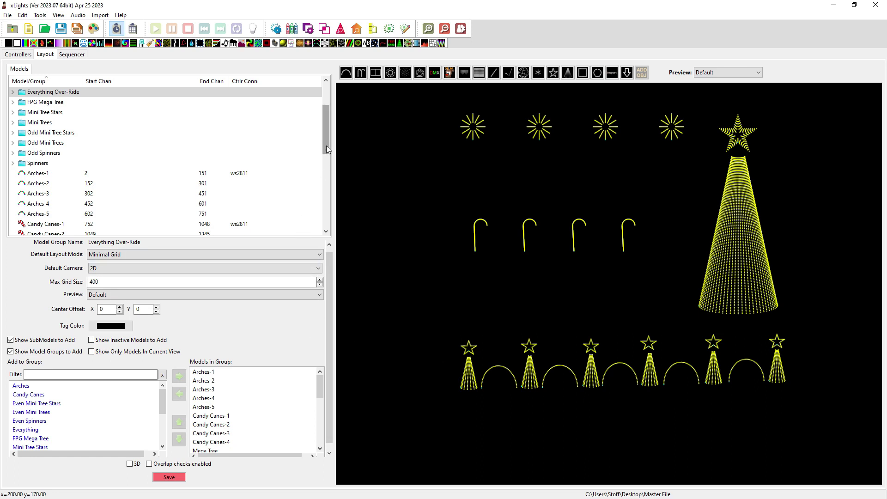
drag(326, 146, 326, 125)
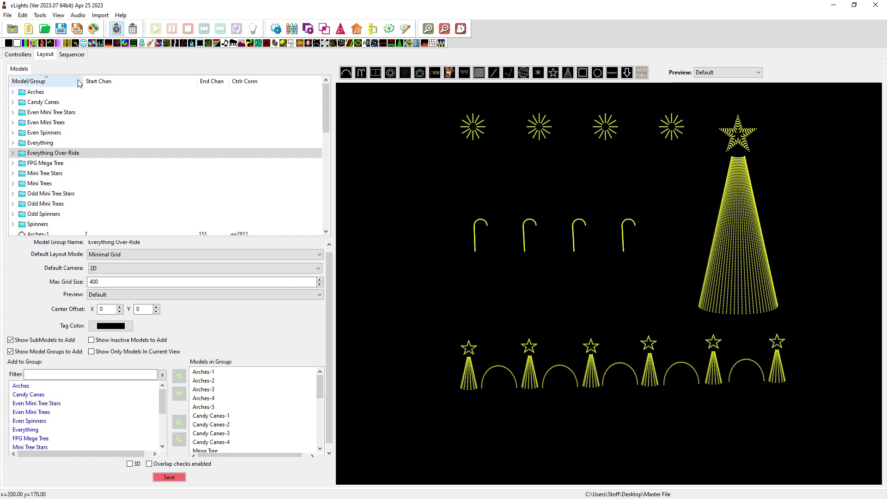
Add the Everything Over-Ride group to My View in the sequencer's display elements, below Mega Tree
click(72, 54)
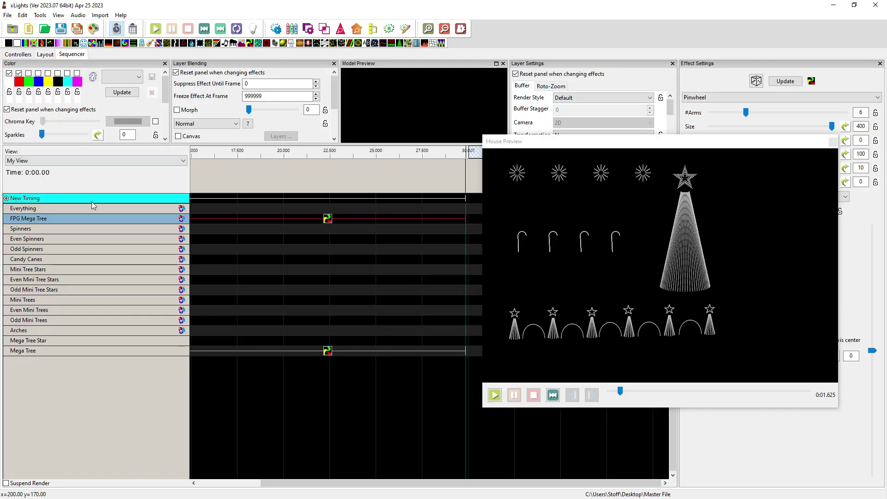
right_click(84, 221)
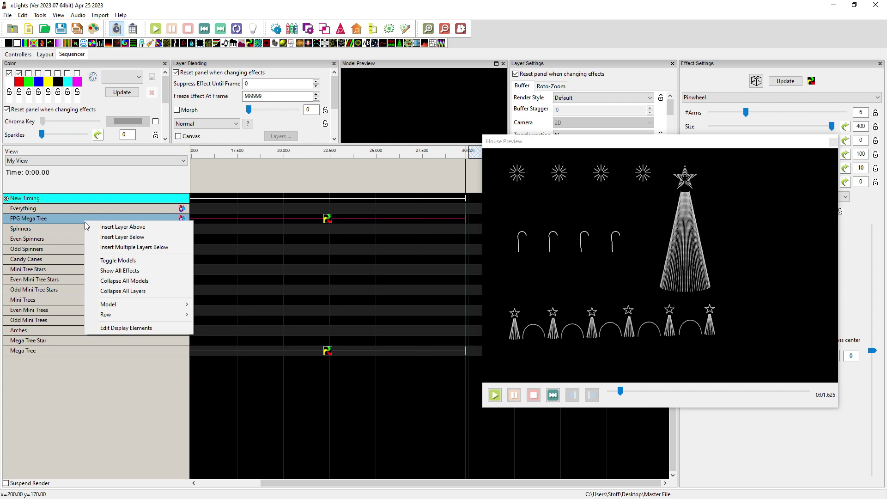
click(129, 328)
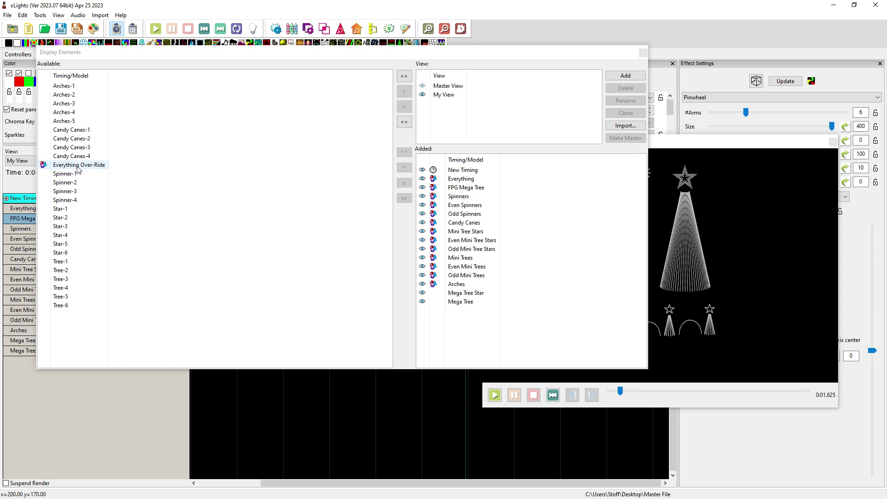
click(77, 168)
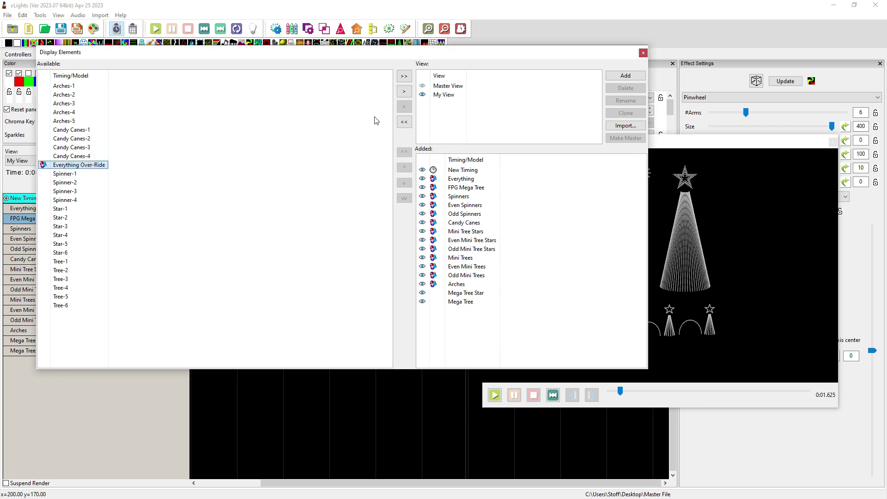
click(405, 95)
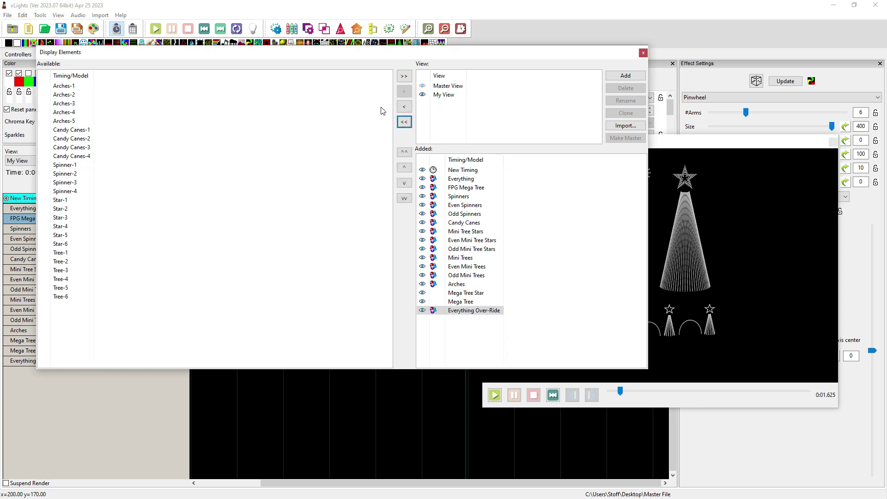
Switch the display elements to Master View, check the Everything Over-Ride group's place in its element order, and close the display elements
click(446, 86)
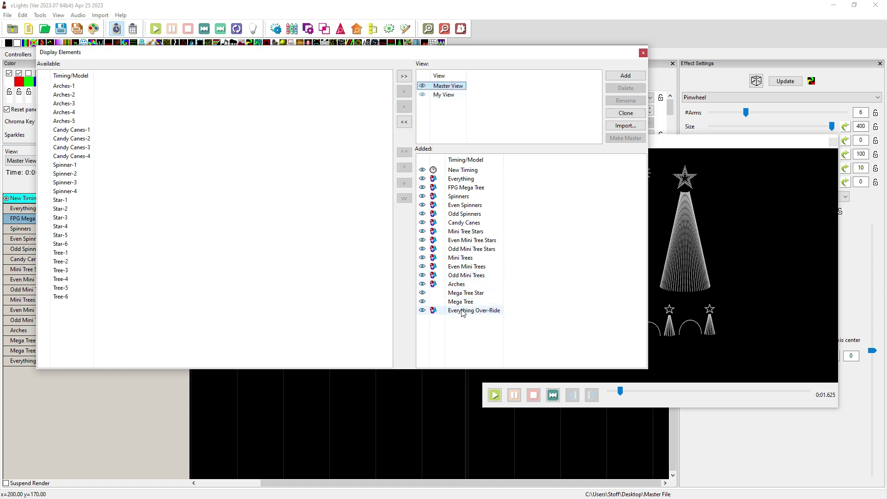
click(435, 96)
click(439, 86)
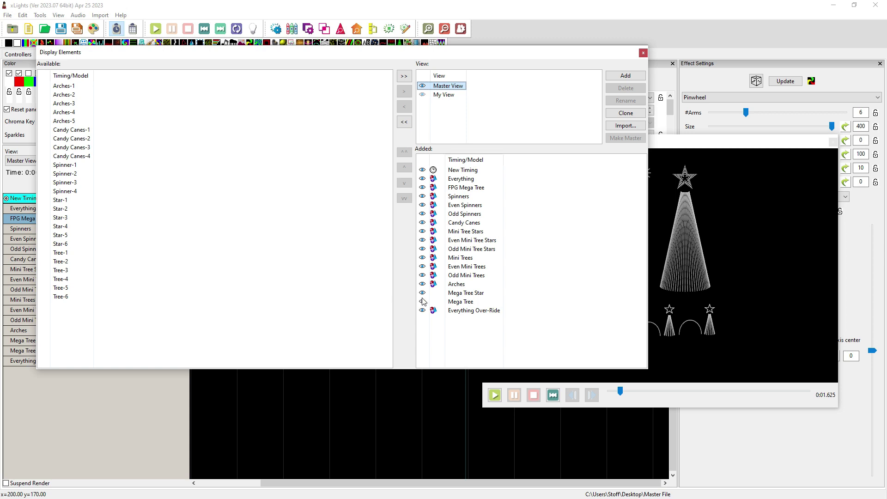
click(459, 314)
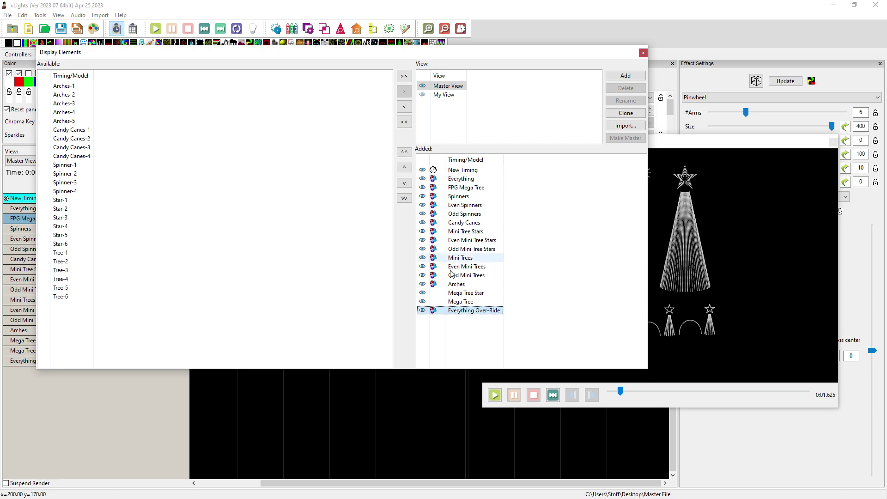
click(467, 311)
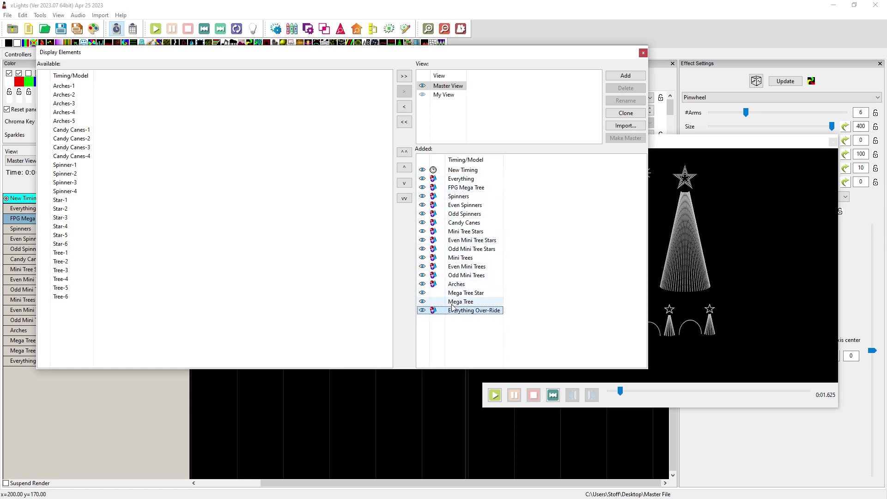
click(463, 314)
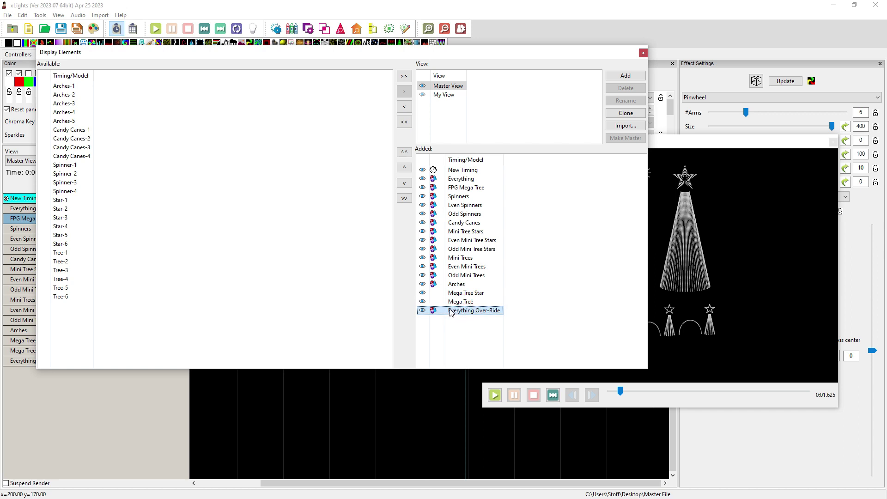
click(642, 53)
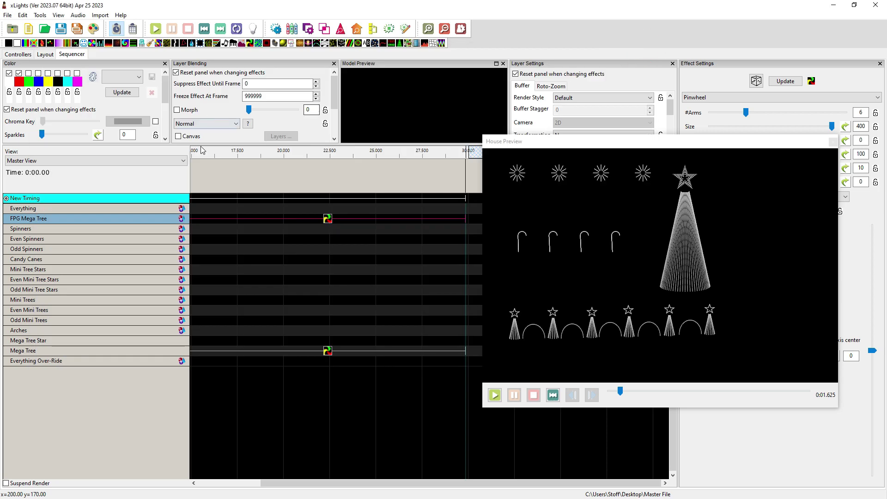
Save the layout with the new Everything Over-Ride group and return to the sequencer
click(45, 54)
click(169, 476)
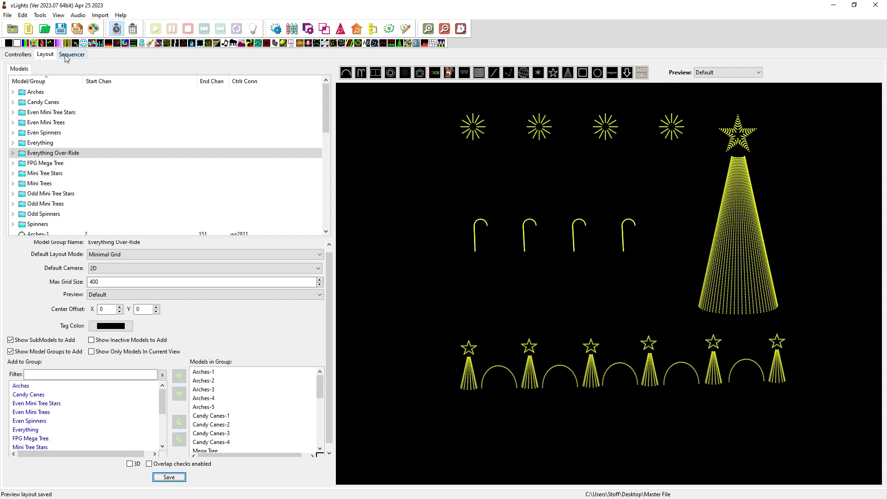
click(70, 56)
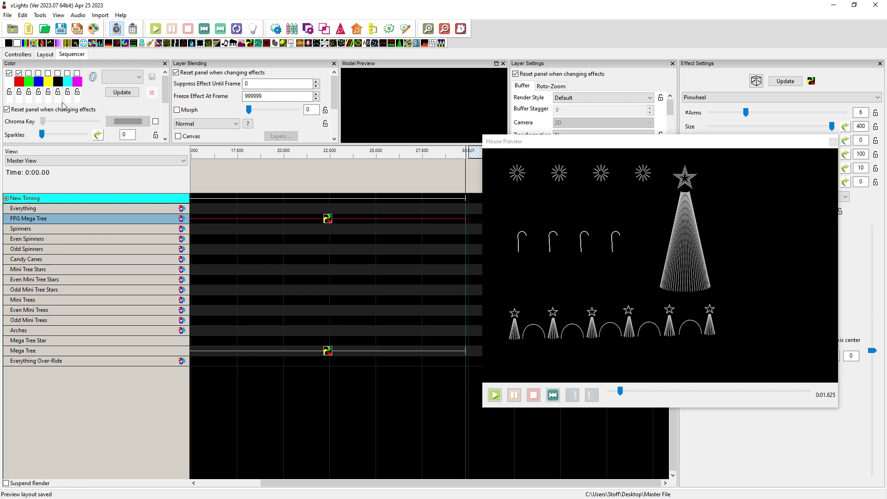
Open the sequencer's display elements and create a new view named Trees
right_click(79, 198)
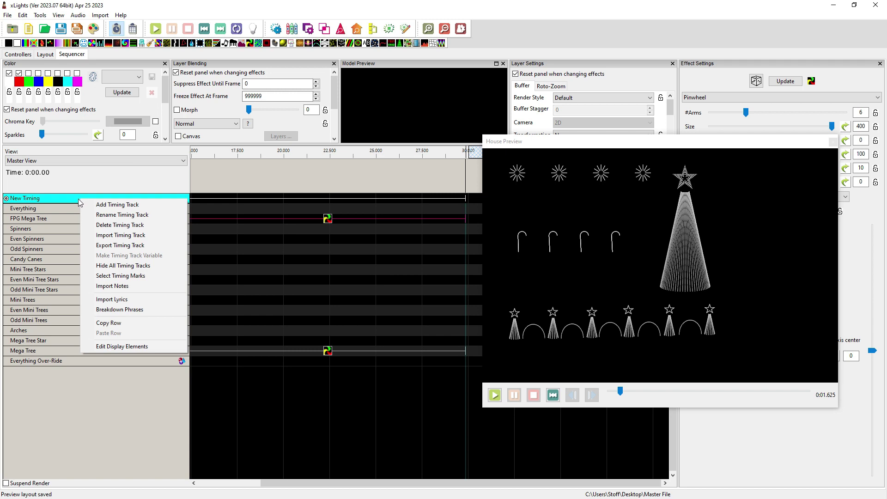
click(116, 347)
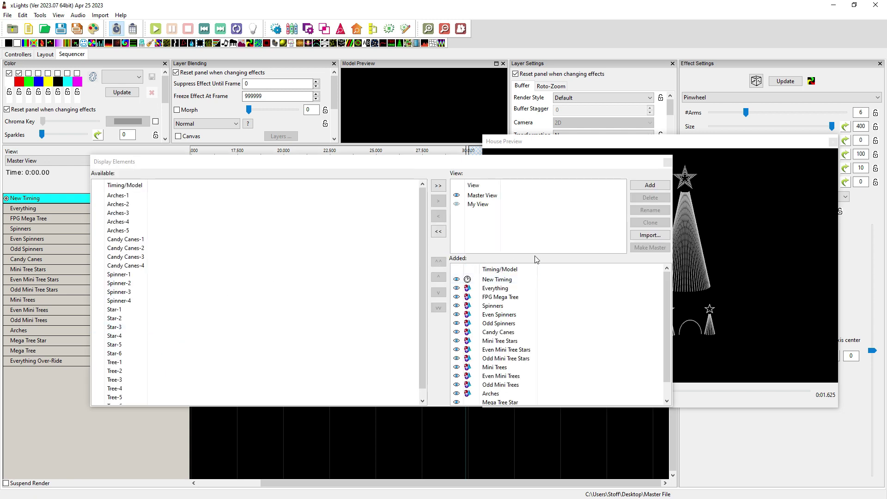
click(649, 185)
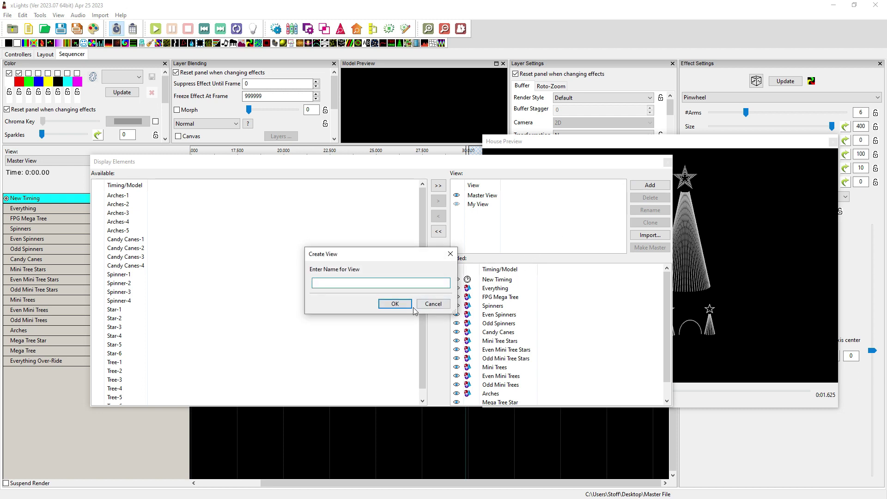
text(Trees)
click(391, 305)
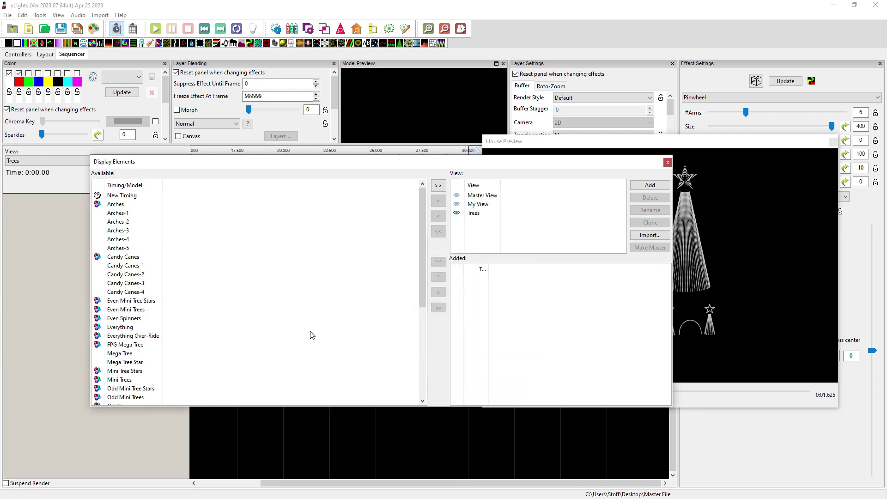
Add Mini Trees, Even Mini Trees, Odd Mini Trees and Mega Tree to the Trees view and close the display elements
drag(423, 260, 418, 320)
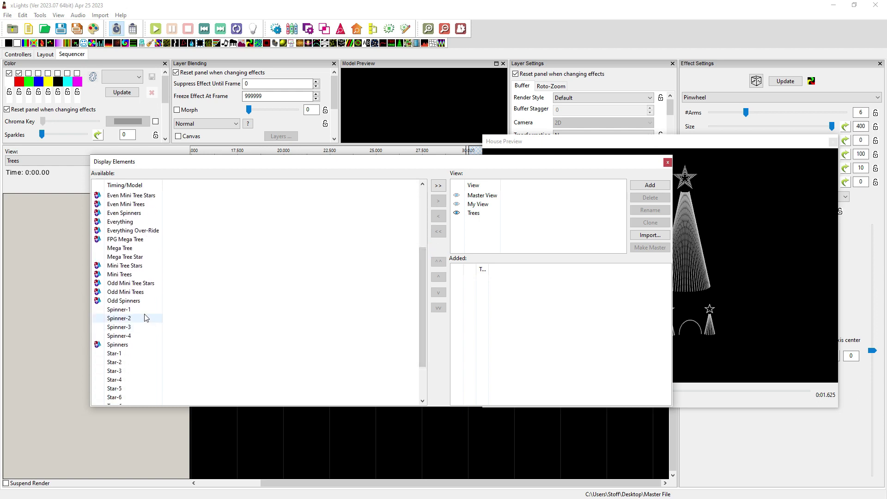
click(119, 275)
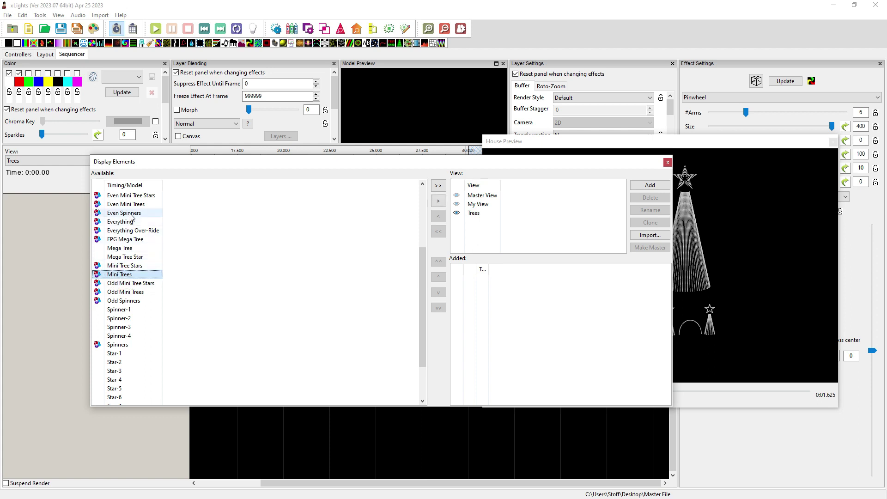
ctrl+click(125, 204)
ctrl+click(134, 292)
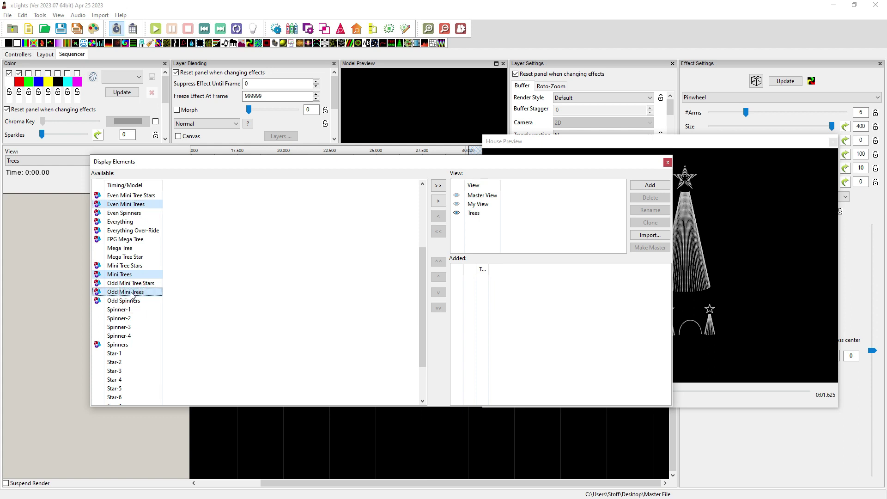
ctrl+click(123, 249)
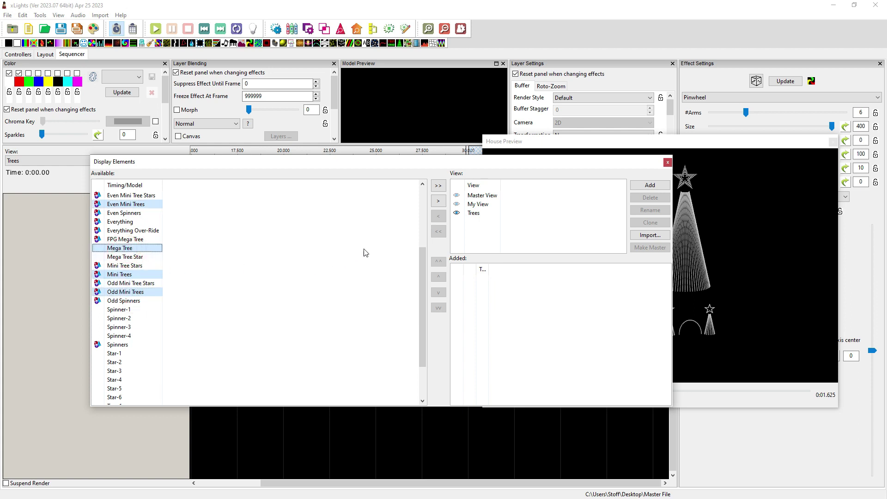
click(438, 201)
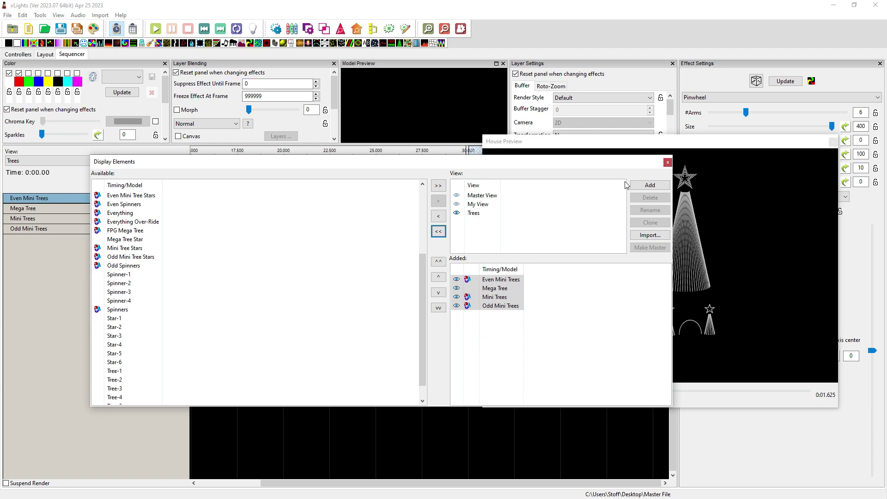
click(668, 162)
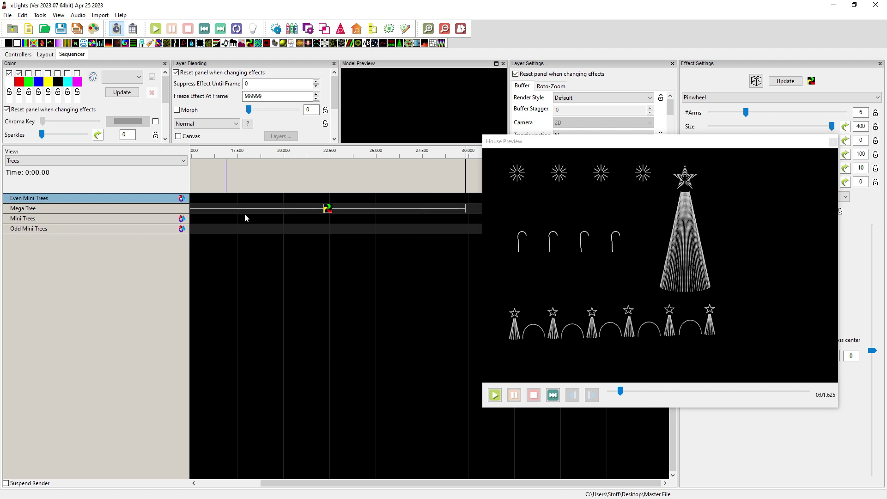
Preview the Mega Tree's Pinwheel effect in the Trees view, and delete the FPG Mega Tree's Pinwheel effect in Master View
click(328, 210)
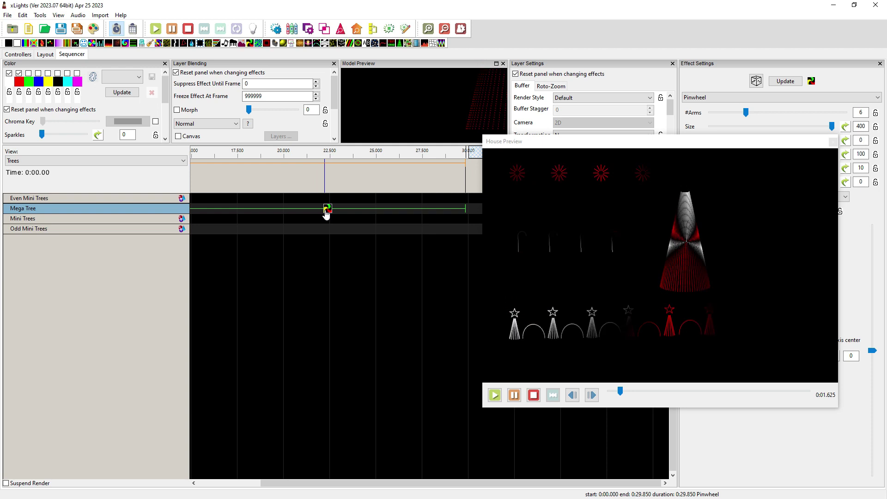
click(116, 161)
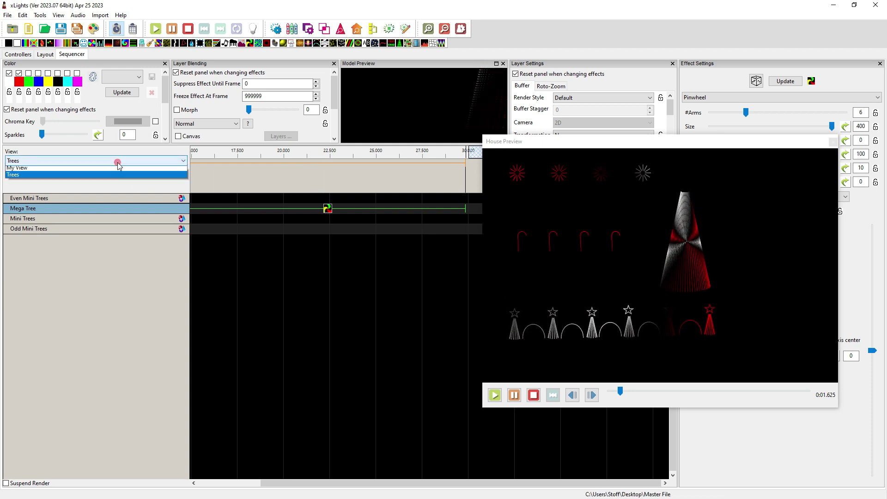
click(92, 171)
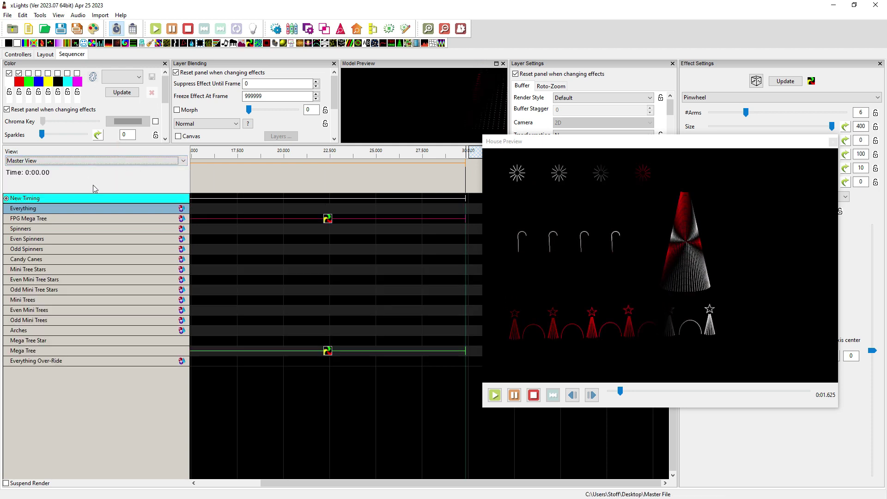
click(327, 220)
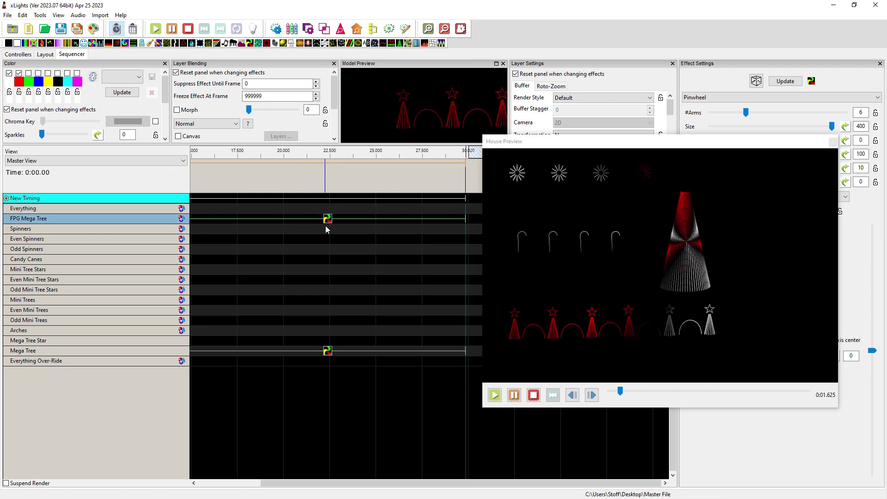
key(Delete)
Preview the Mega Tree's remaining Pinwheel effect in Master View and switch the sequencer back to the Trees view
click(327, 351)
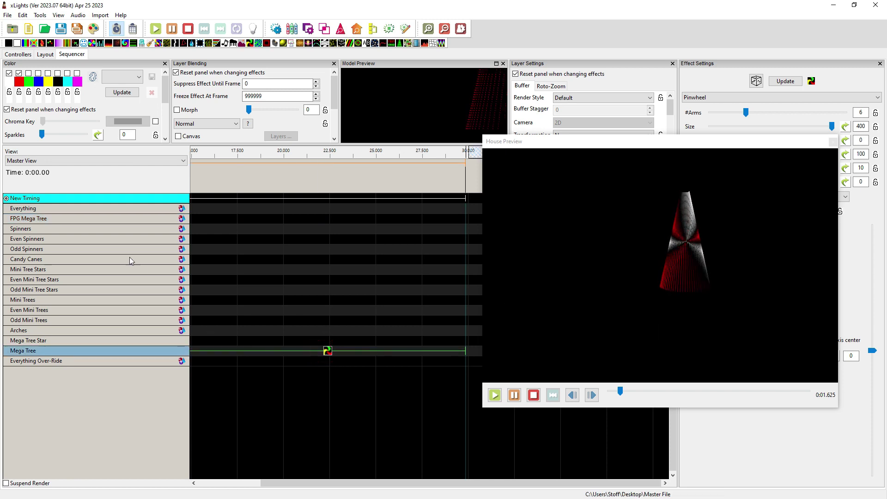
click(57, 162)
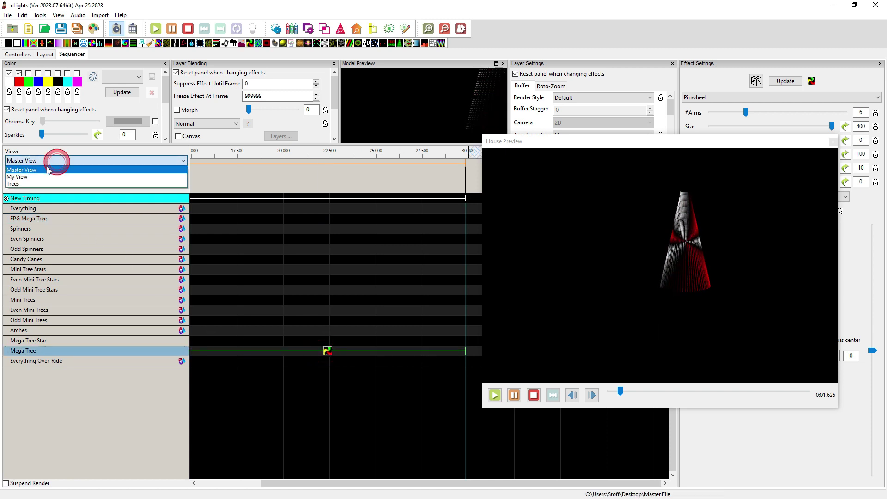
click(44, 184)
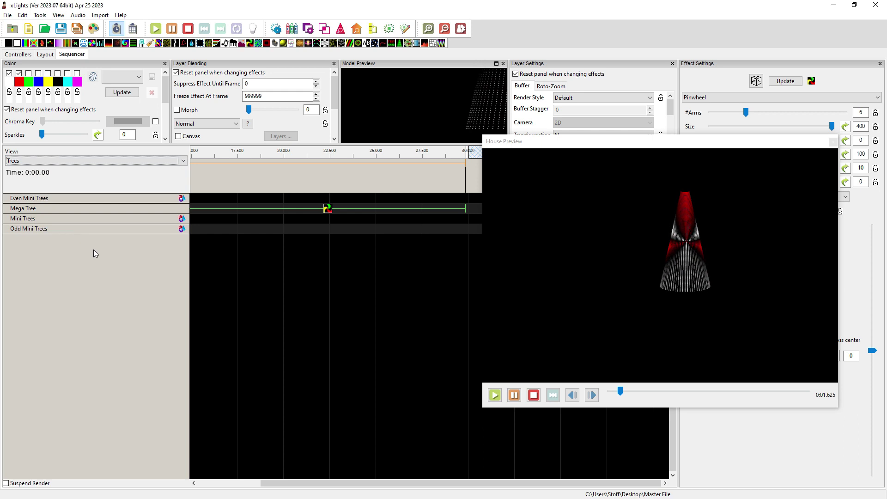